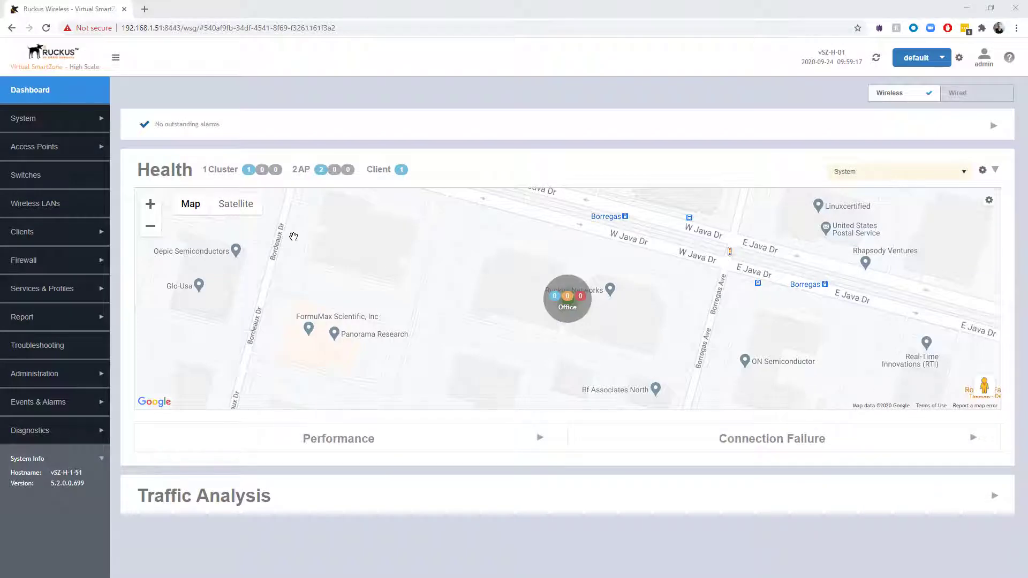
Show the Wireless LANs list with the Guest-Open and corp WLANs on VLAN 1.
left_click(76, 212)
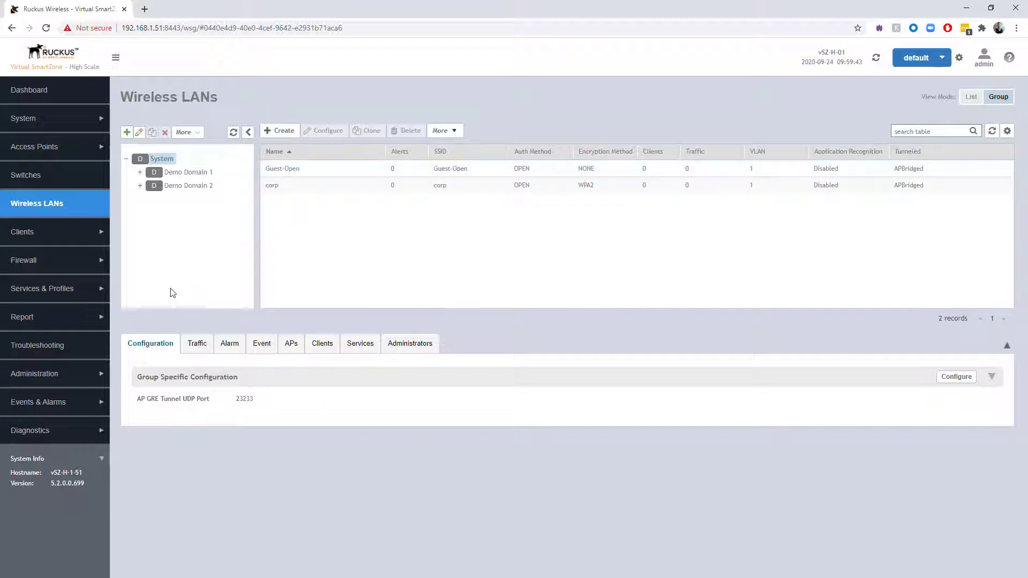
Open Troubleshooting and confirm Galaxy-S10e as the client for the connection trace.
left_click(49, 356)
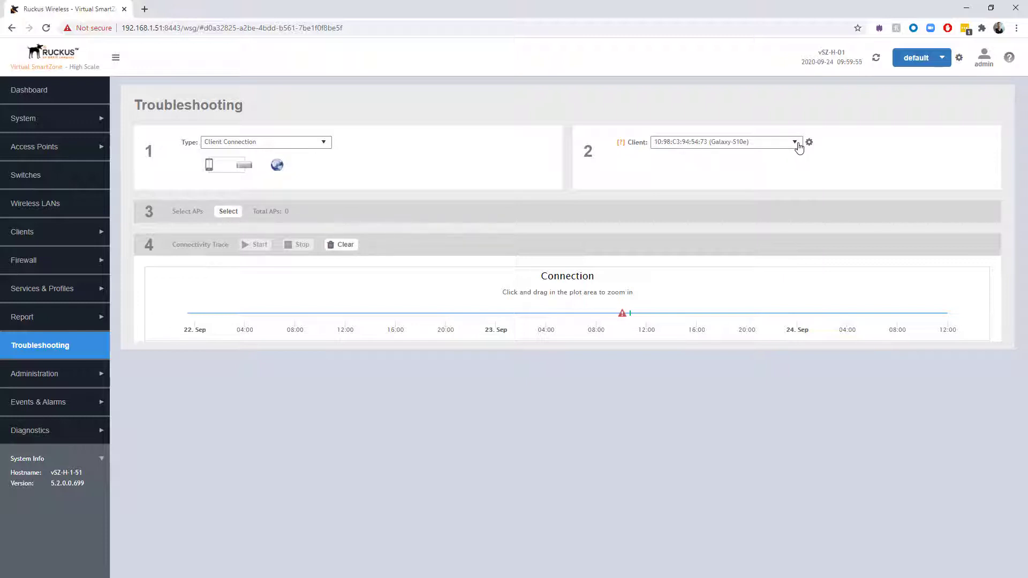
left_click(796, 145)
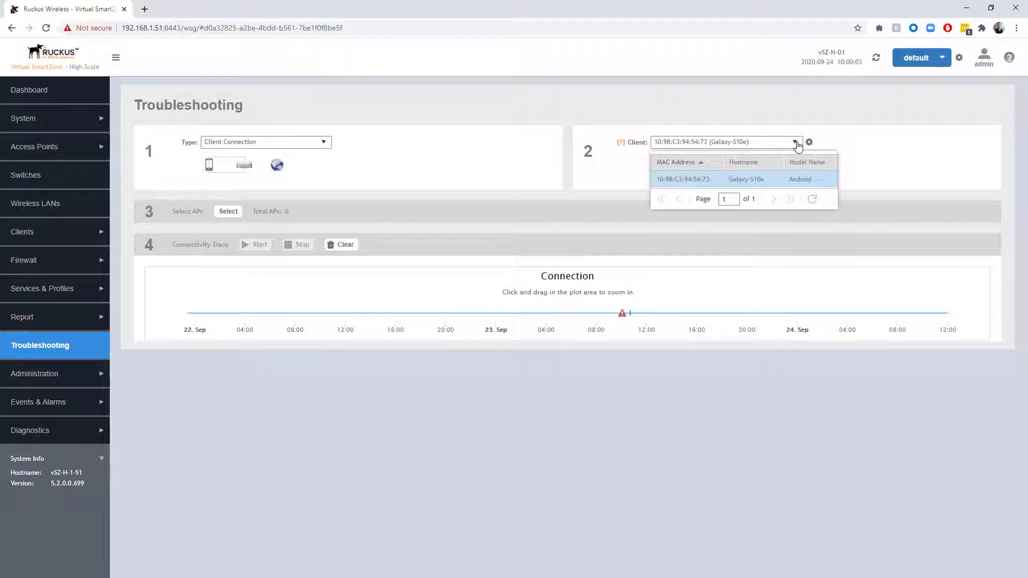
left_click(921, 155)
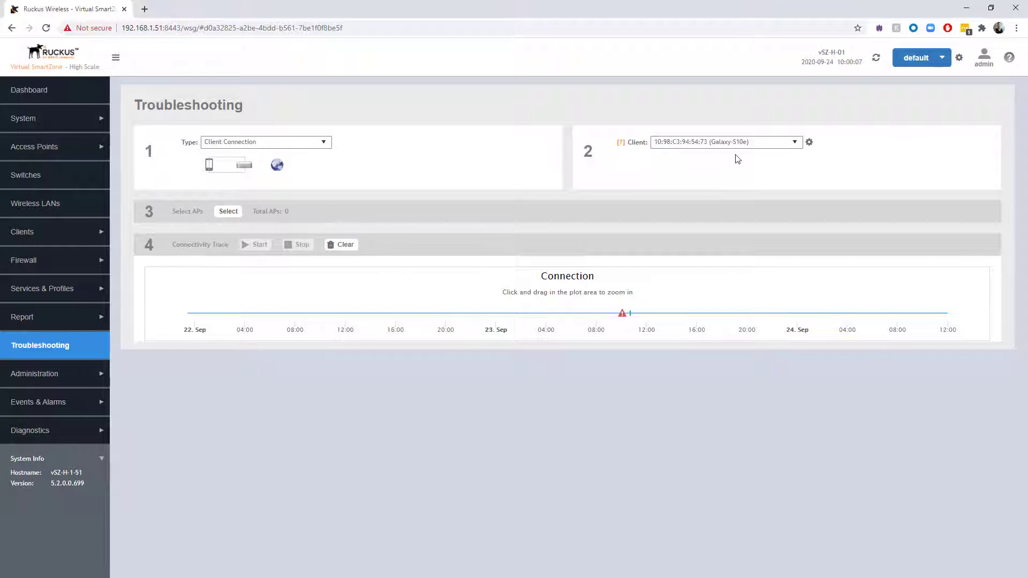
Select TeamXXAP1 under Demo Domain 1 > TeamXXZone as the only AP to trace.
left_click(229, 212)
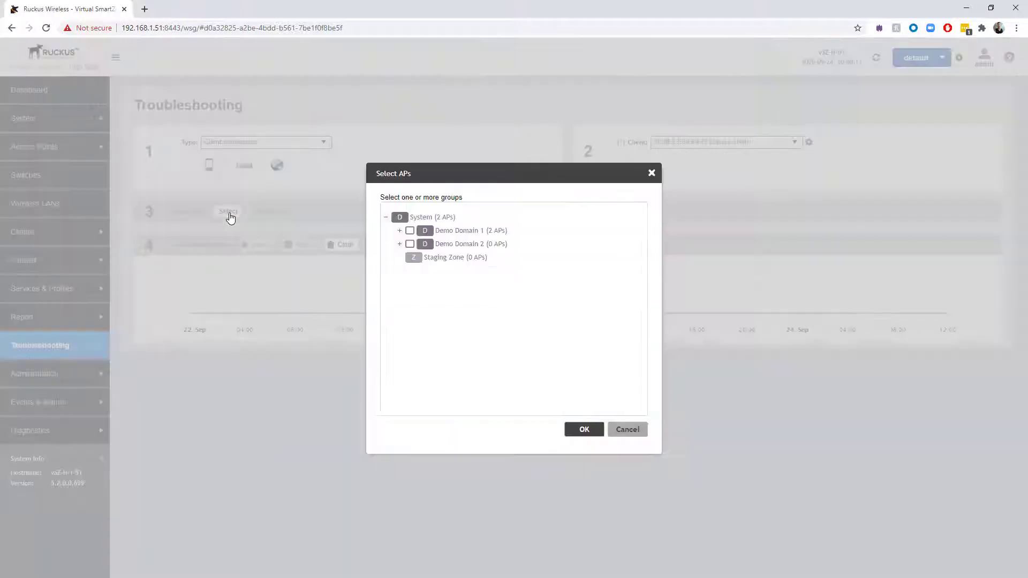
left_click(399, 230)
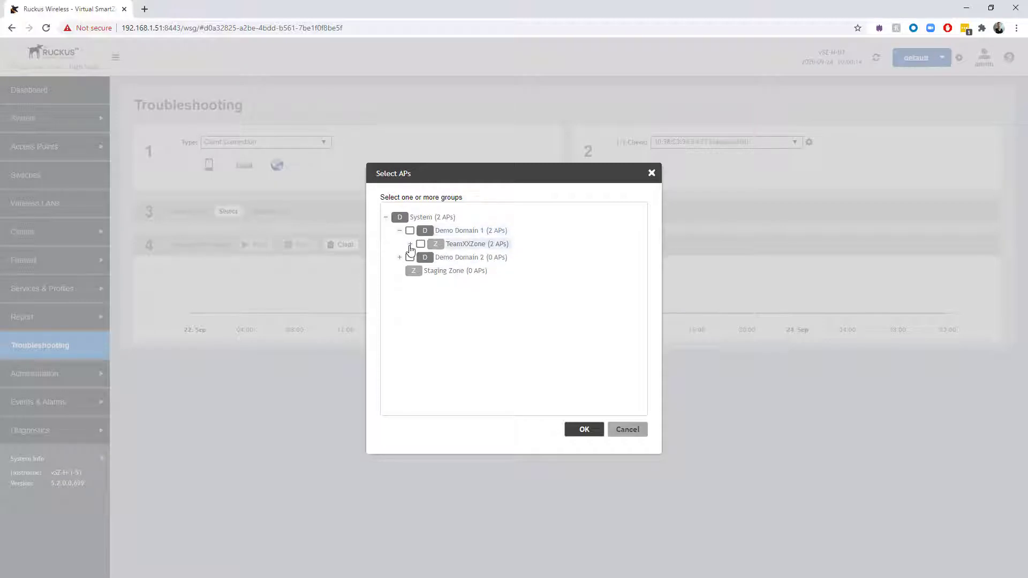
left_click(409, 244)
left_click(422, 272)
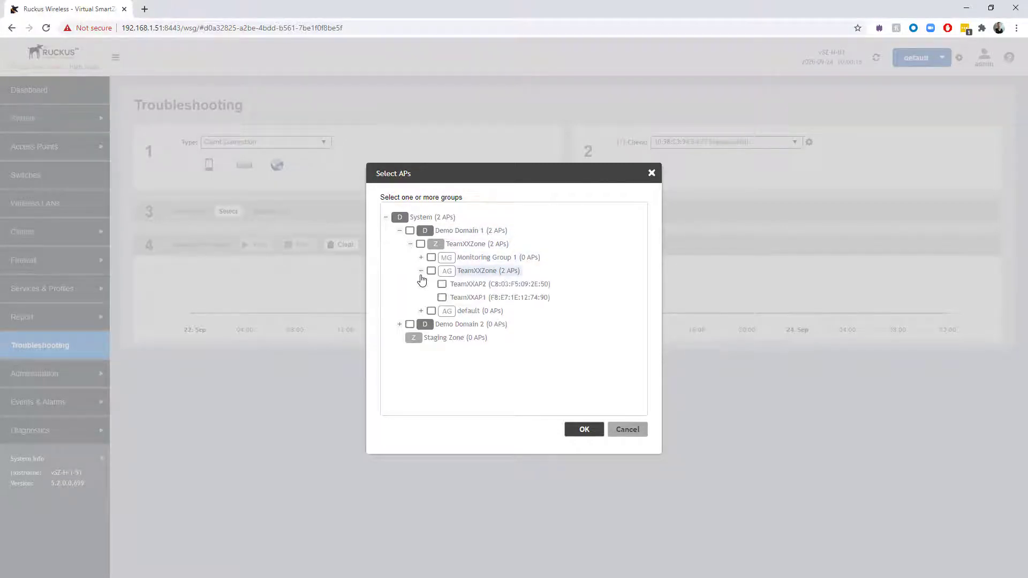
left_click(442, 299)
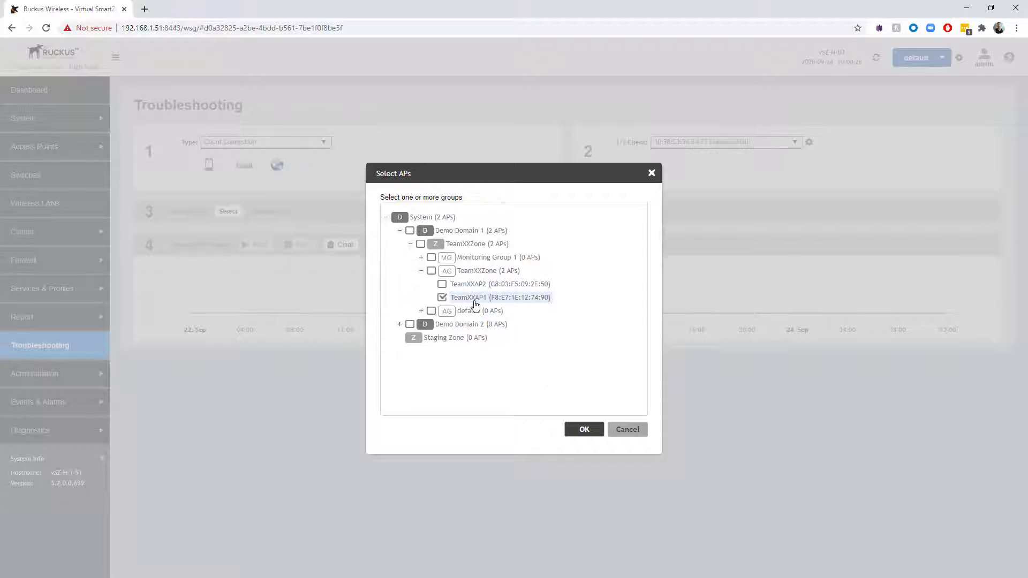
left_click(584, 430)
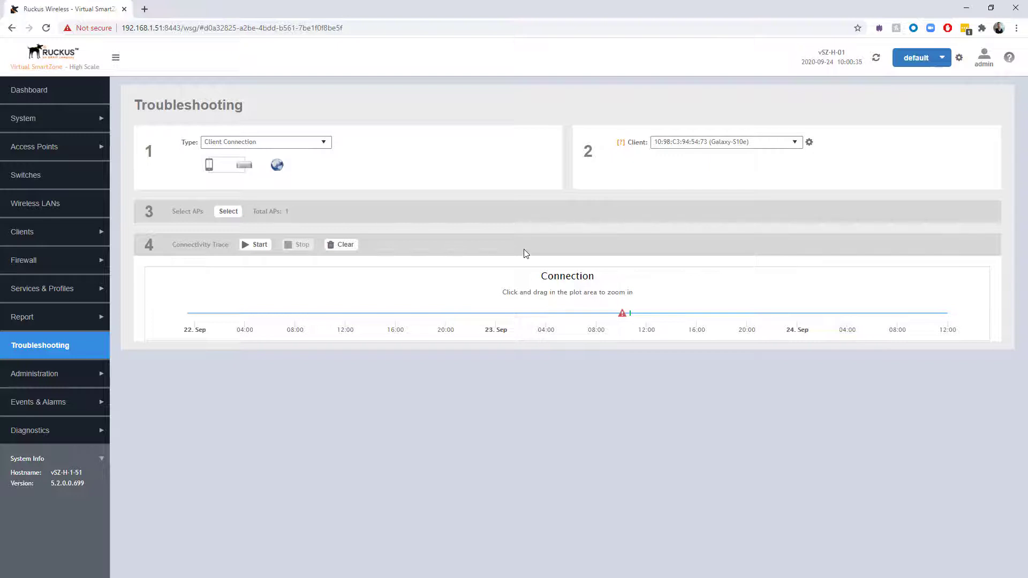
Start the connectivity trace for Galaxy-S10e on TeamXXAP1.
left_click(255, 245)
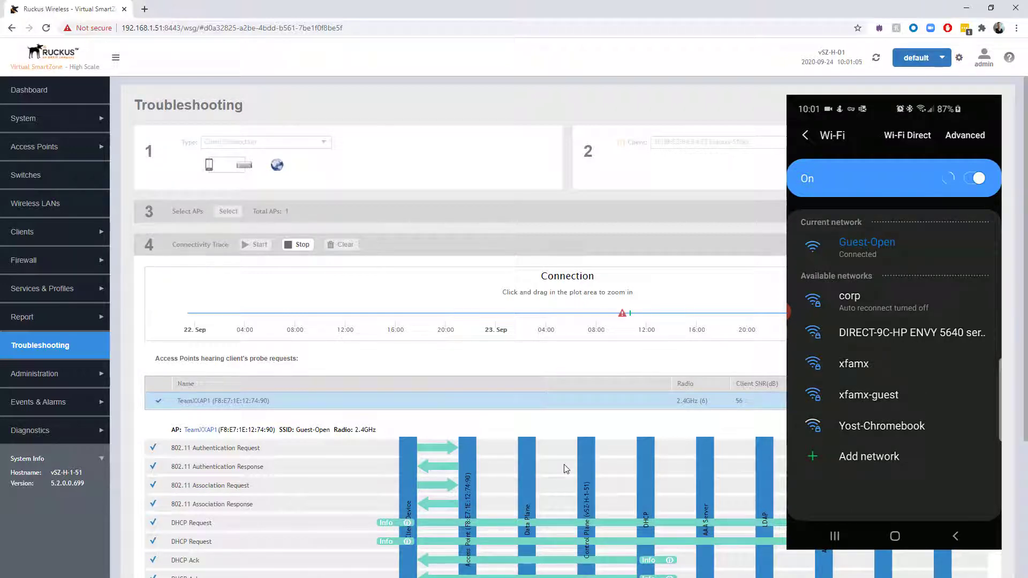
Review the captured authentication, association and DHCP Ack flow, then stop the trace.
scroll(564, 461, "down", 2)
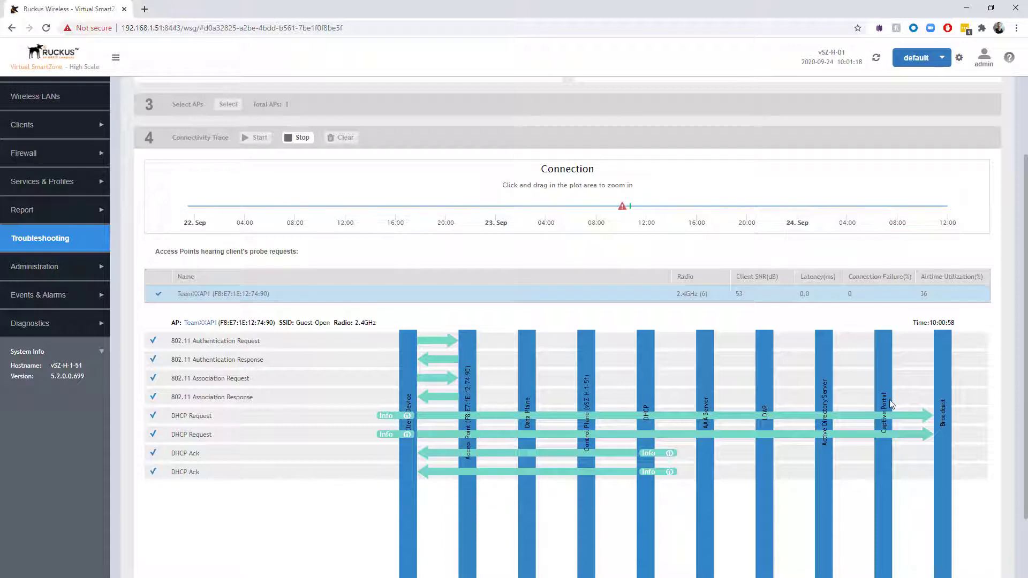
scroll(726, 406, "down", 2)
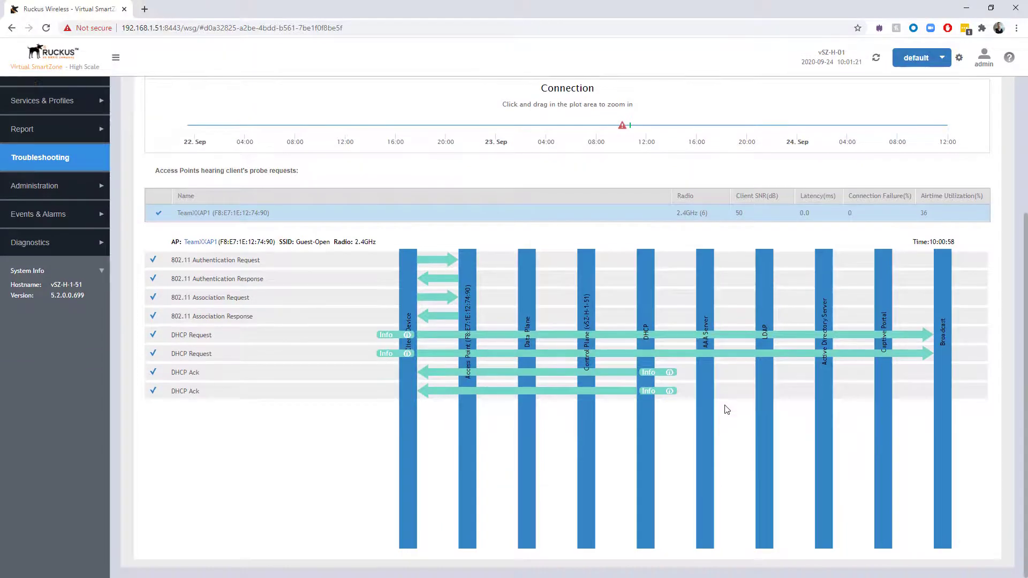
scroll(726, 410, "up", 1)
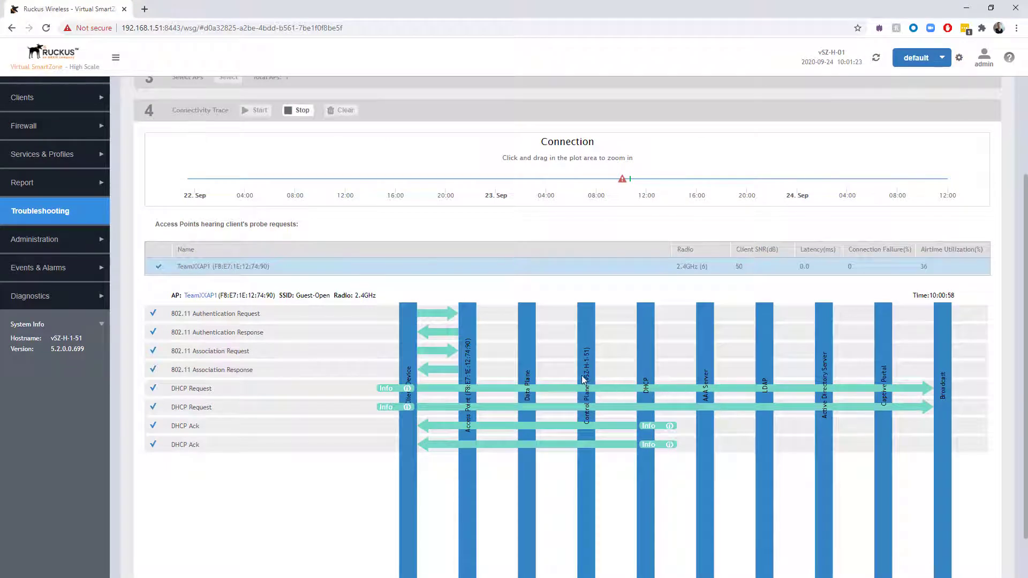
scroll(472, 349, "up", 1)
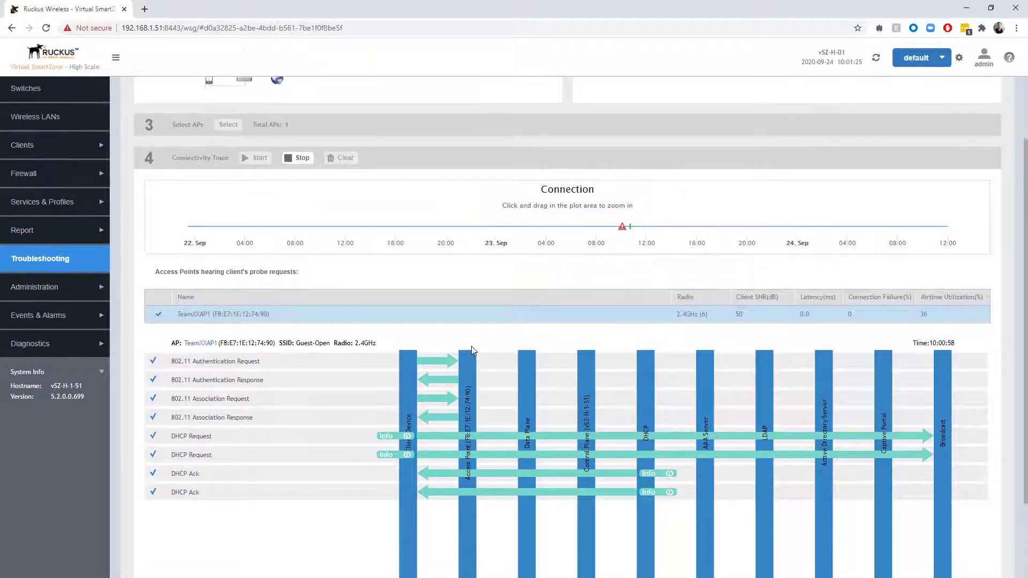
scroll(522, 372, "down", 2)
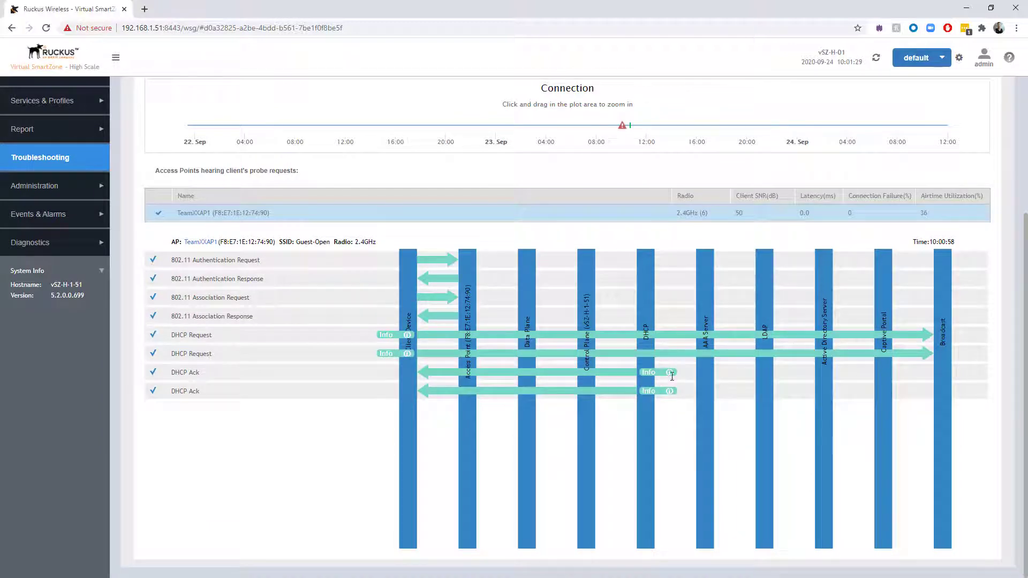
mouse_move(670, 373)
scroll(299, 349, "up", 3)
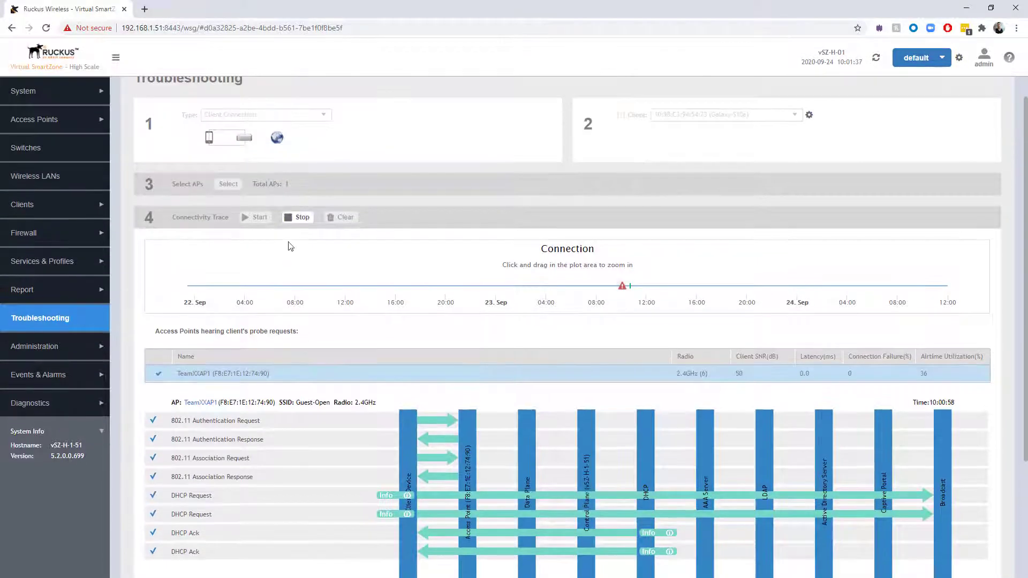
left_click(297, 227)
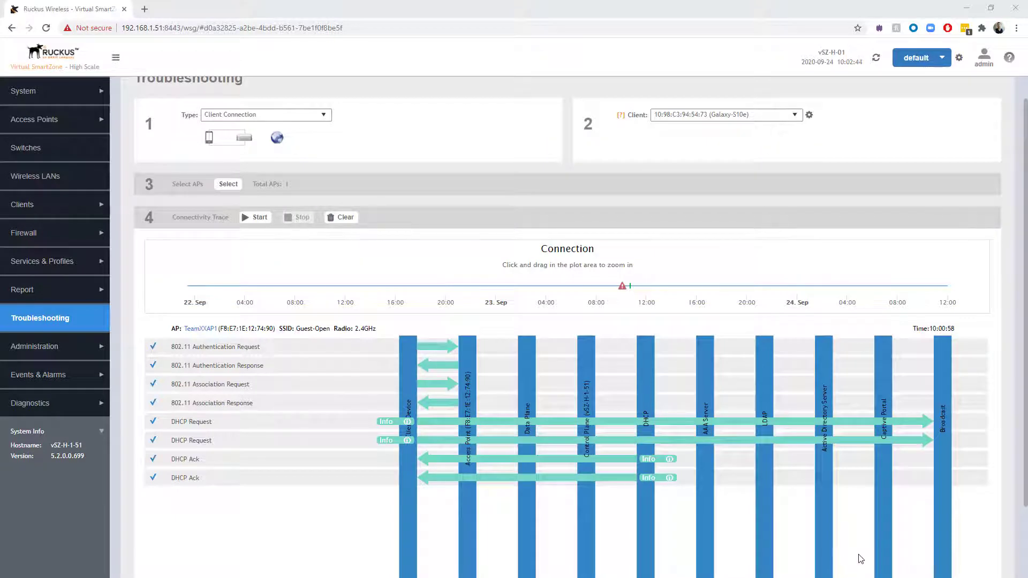
Show the PFSense-RADIUS proxy server details (192.168.1.70, port 1812) under Authentication.
left_click(79, 262)
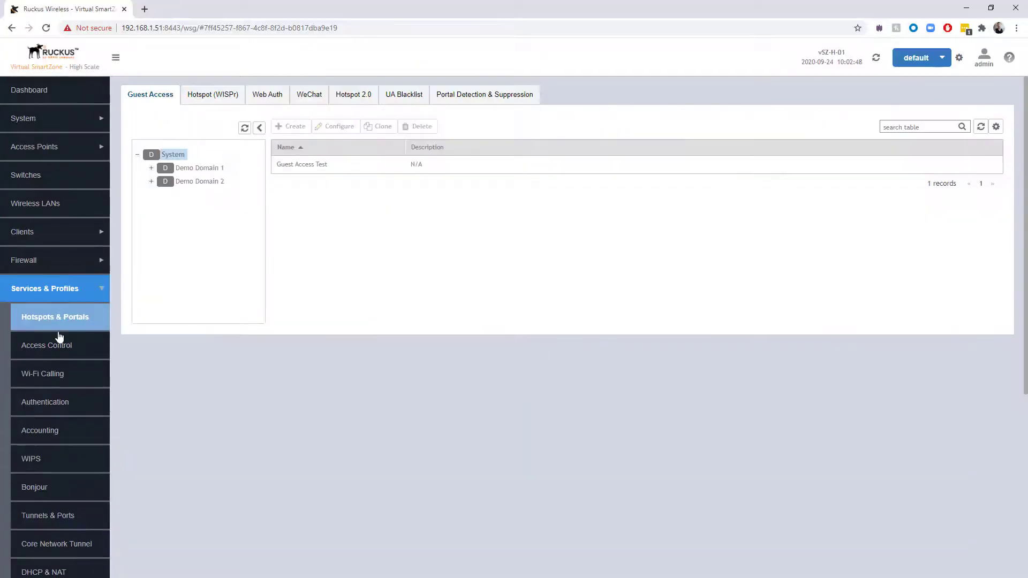
left_click(52, 407)
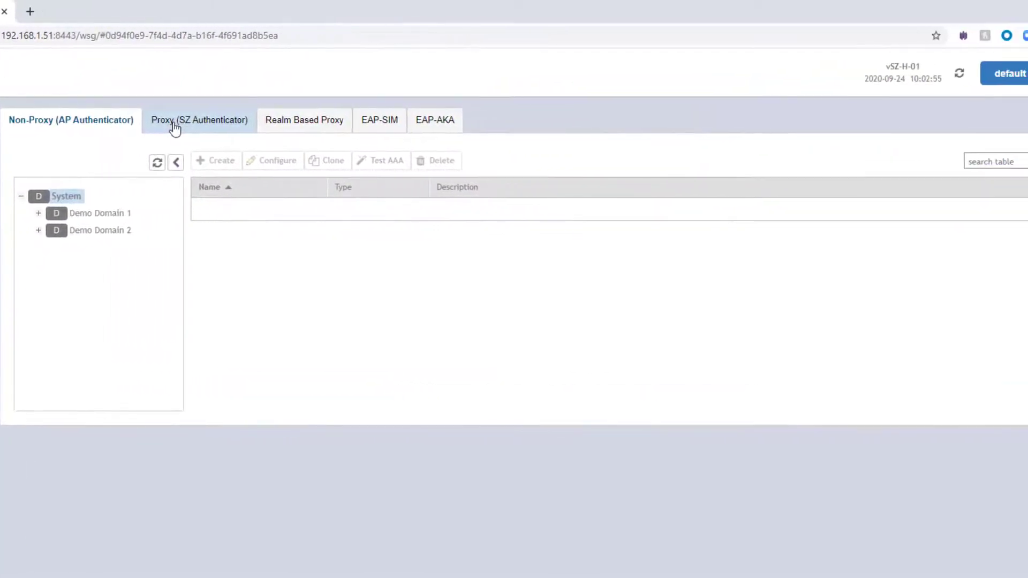
left_click(184, 128)
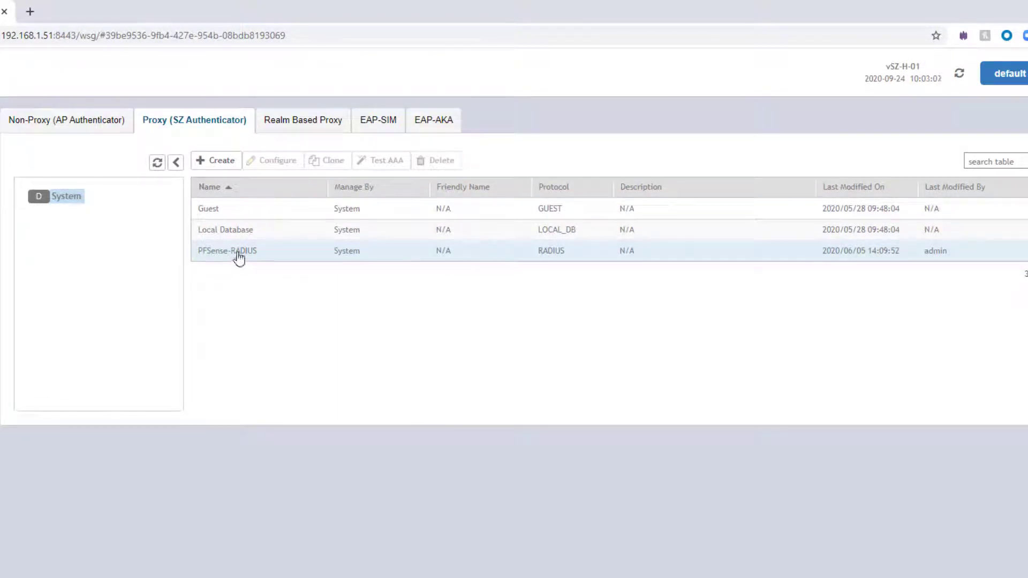
left_click(239, 257)
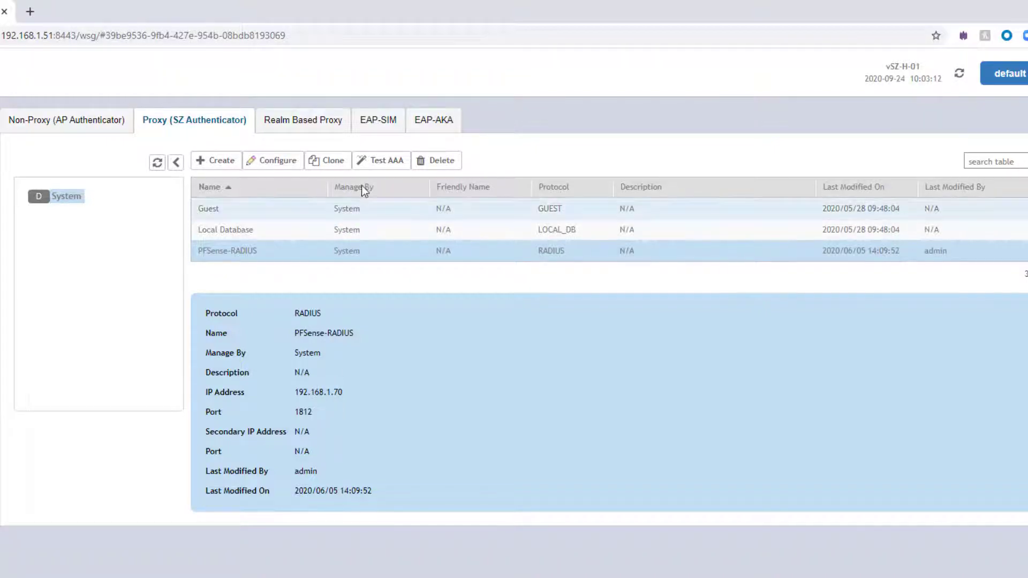
Run a Test AAA login with a test user name and password against PFSense-RADIUS.
left_click(379, 164)
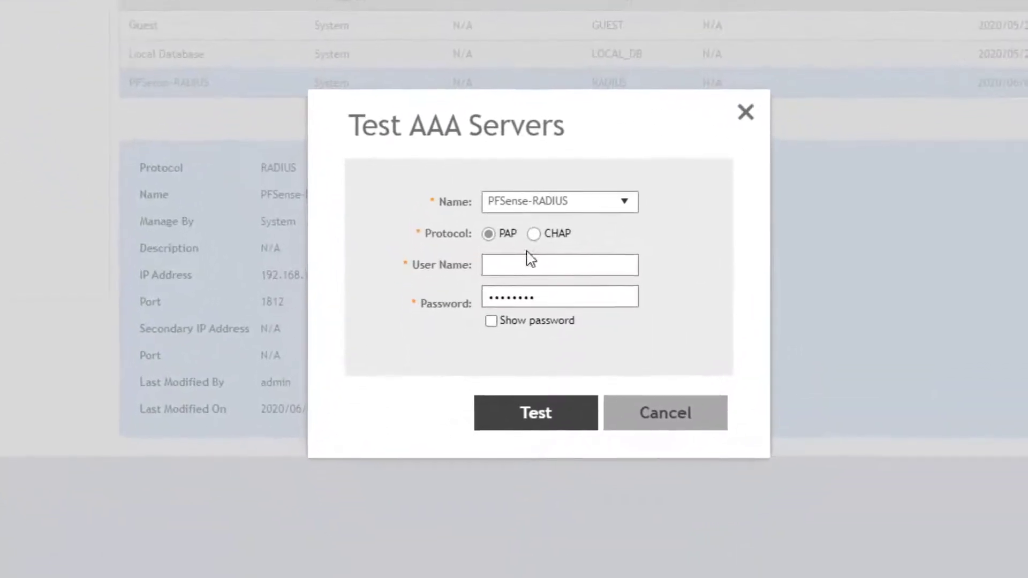
left_click(496, 387)
type("u")
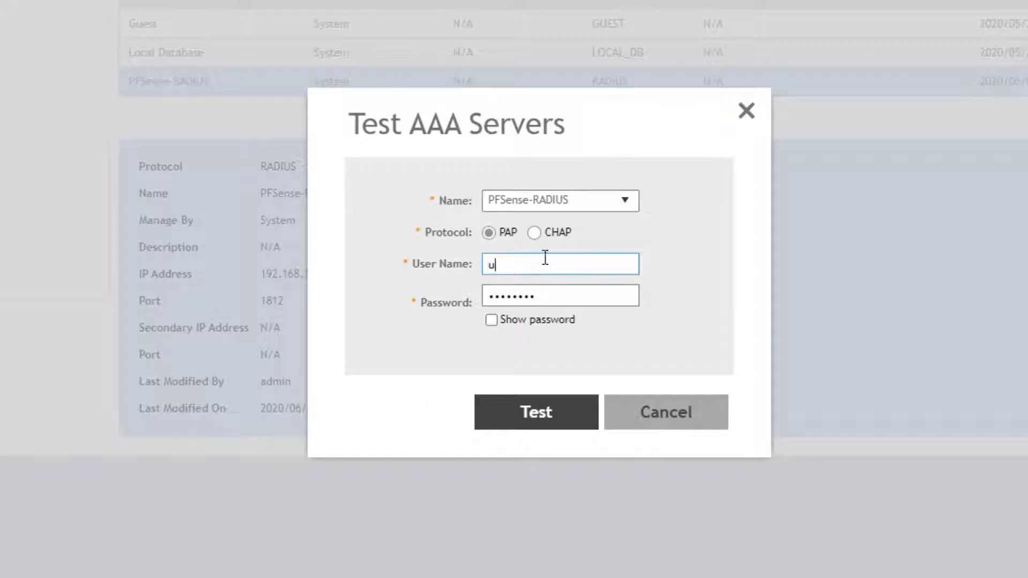
type("ser1")
key("Tab")
type("password")
left_click(491, 320)
left_click(544, 420)
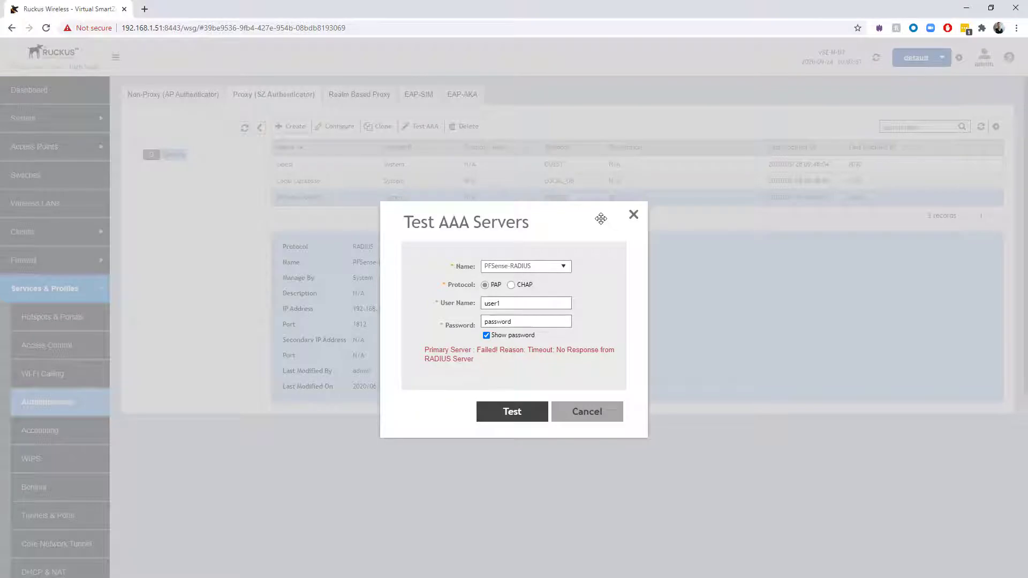
Close the Test AAA results dialog.
left_click(601, 415)
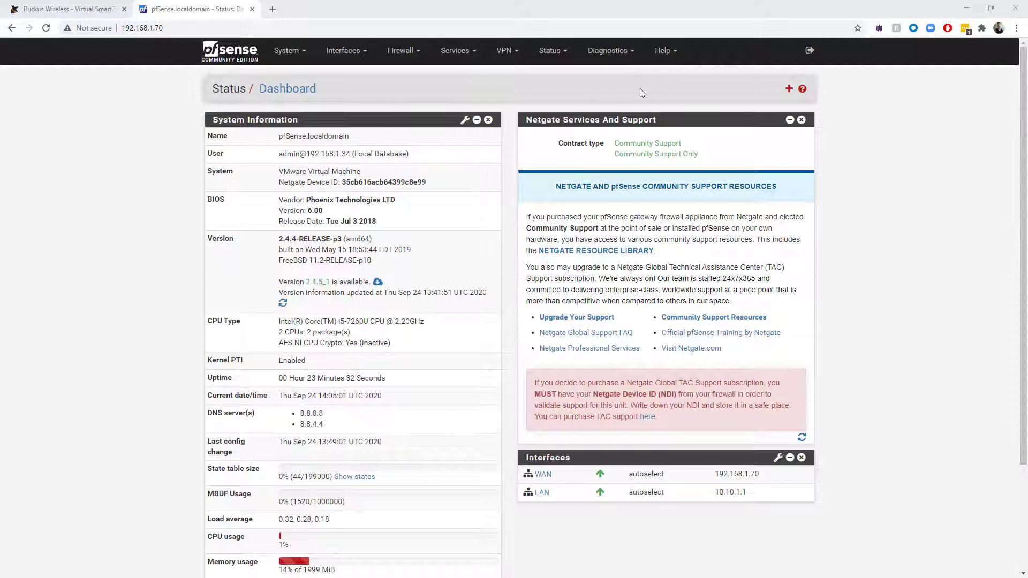
Open Status > System Logs and inspect the radiusd shared-secret errors from 192.168.1.51.
left_click(557, 56)
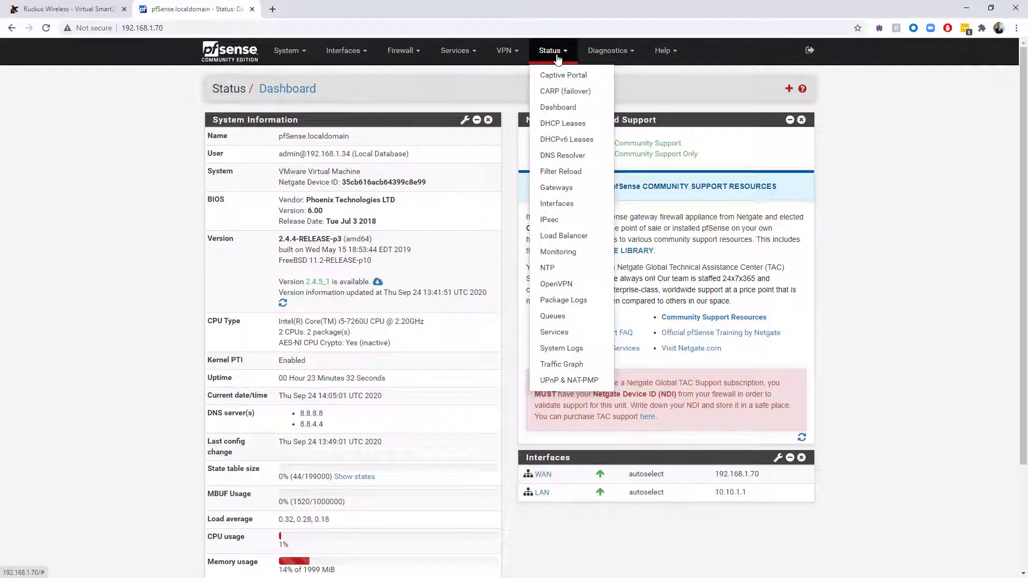
left_click(571, 352)
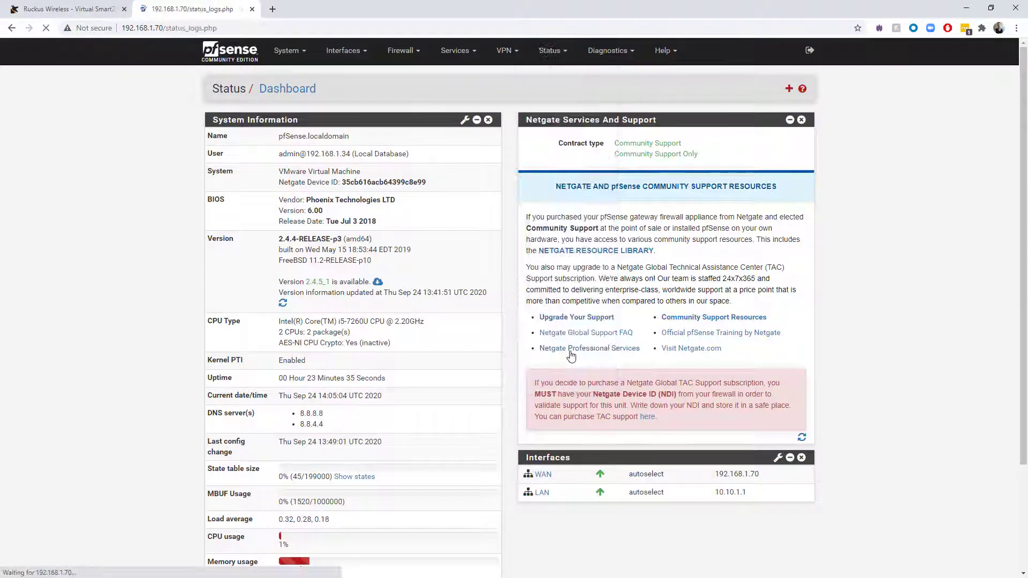
scroll(601, 343, "down", 10)
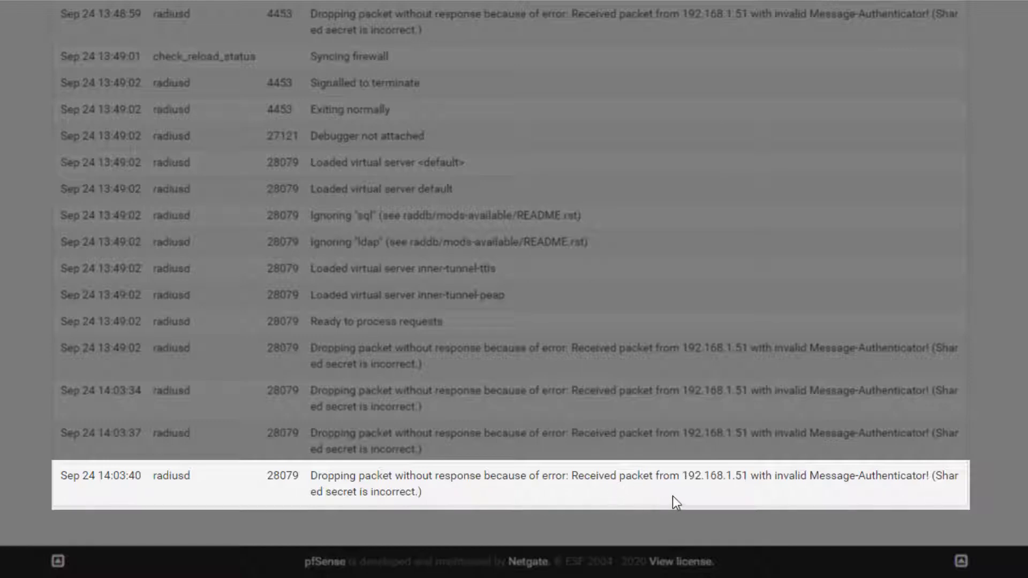
left_click_drag(748, 476, 733, 476)
left_click(773, 496)
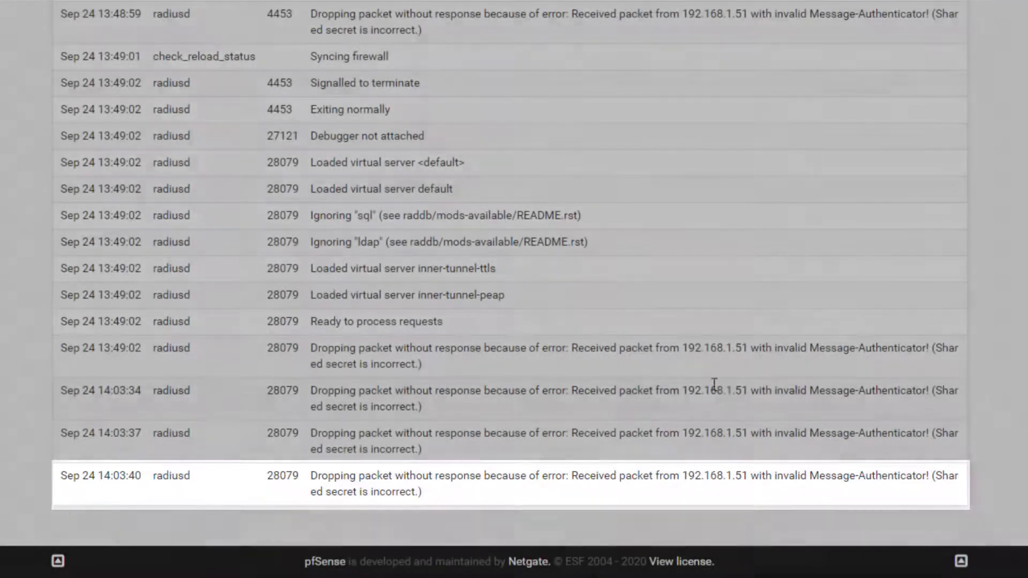
scroll(712, 413, "up", 5)
scroll(712, 413, "down", 8)
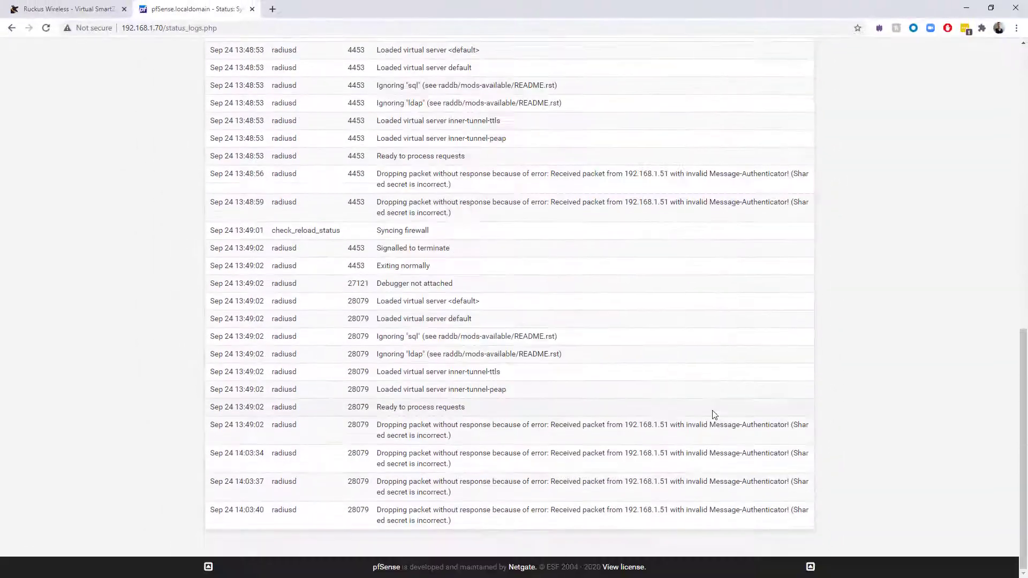
scroll(712, 413, "up", 8)
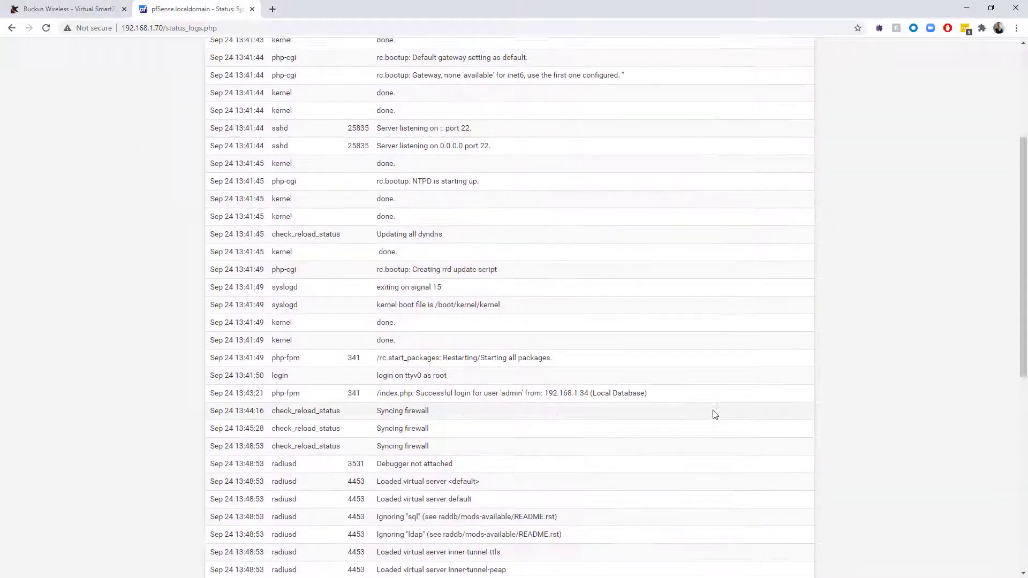
scroll(714, 415, "up", 4)
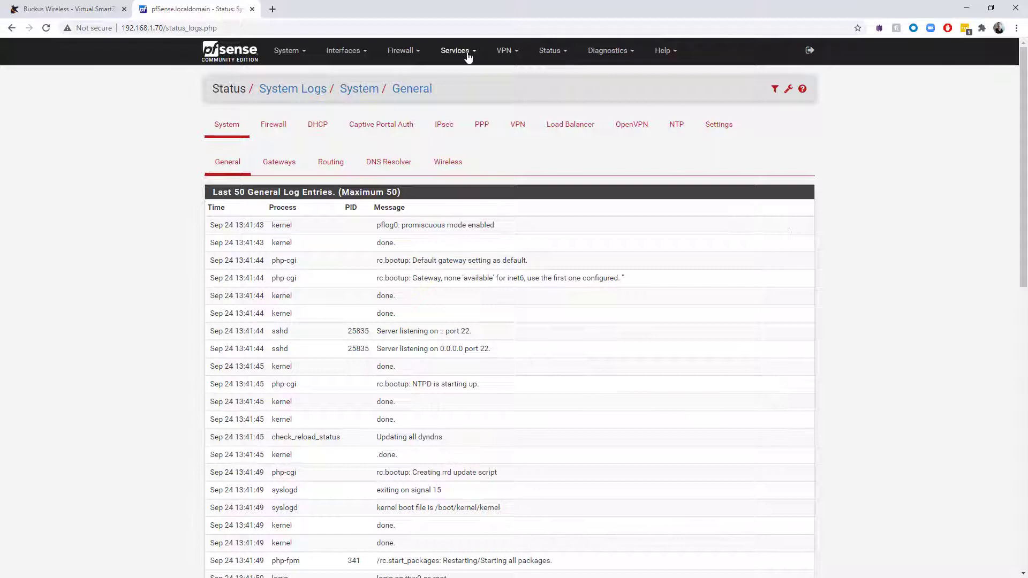
Open Services > FreeRADIUS and view the NAS / Clients list showing vSZ at 192.168.1.51.
left_click(466, 53)
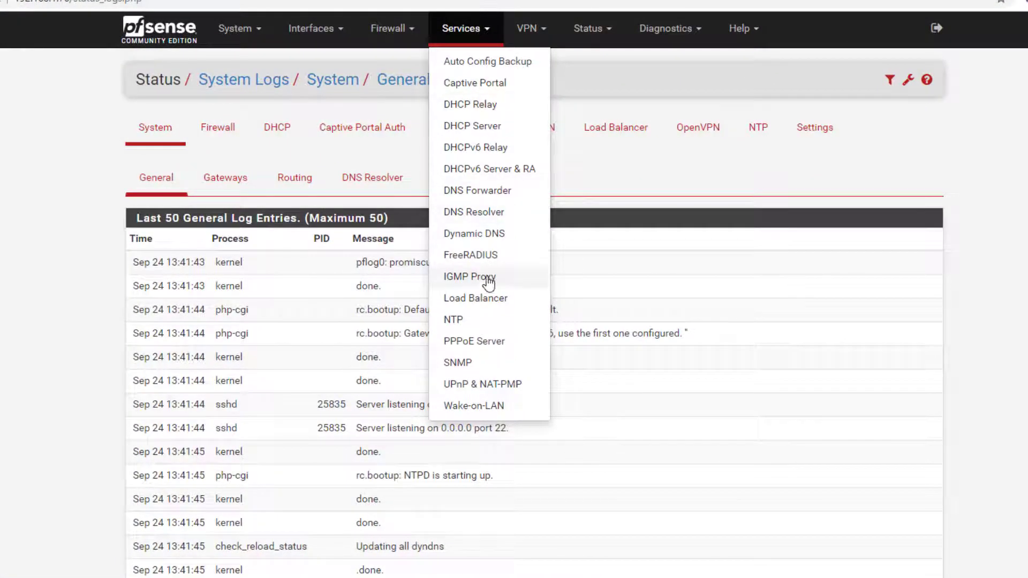
left_click(484, 257)
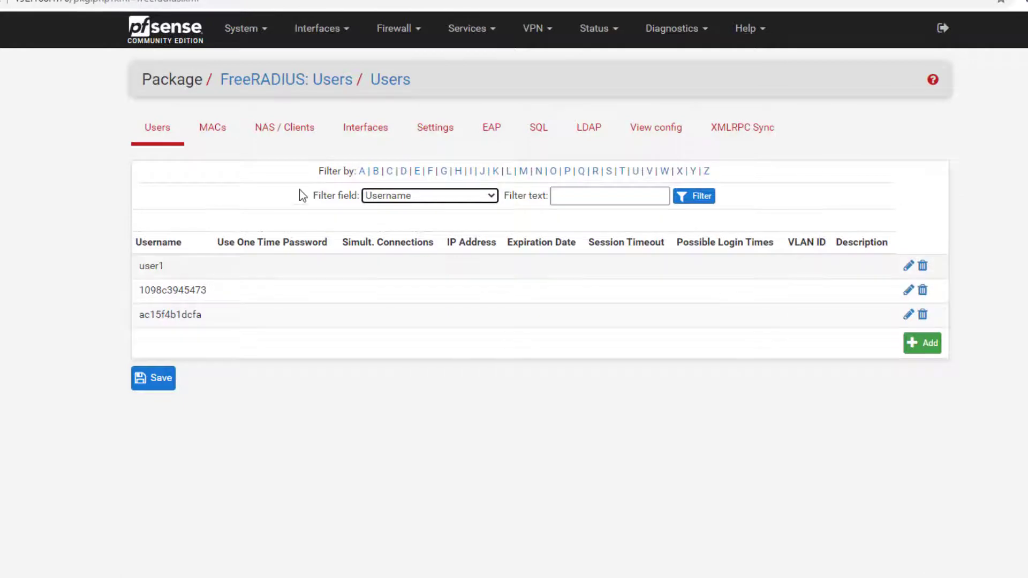
left_click(303, 131)
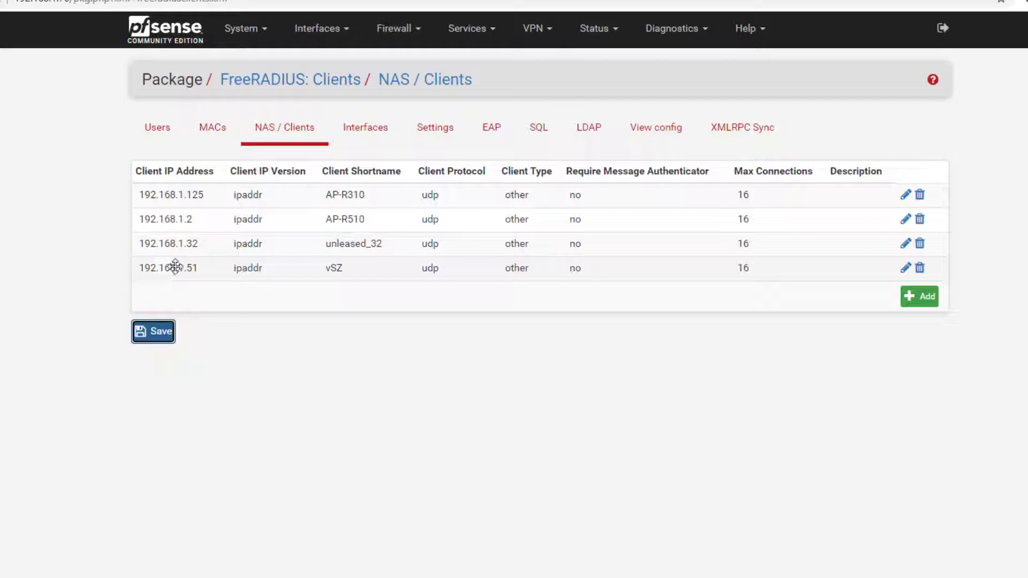
Replace the shared secret of the vSZ client at 192.168.1.51 and save, declining the password-manager prompt.
left_click(905, 268)
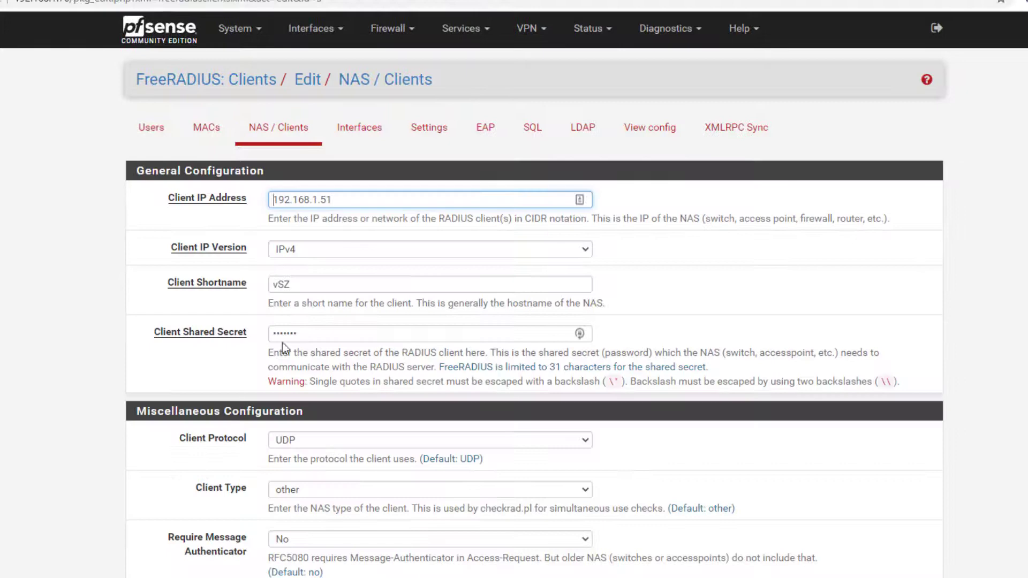
left_click_drag(283, 334, 523, 333)
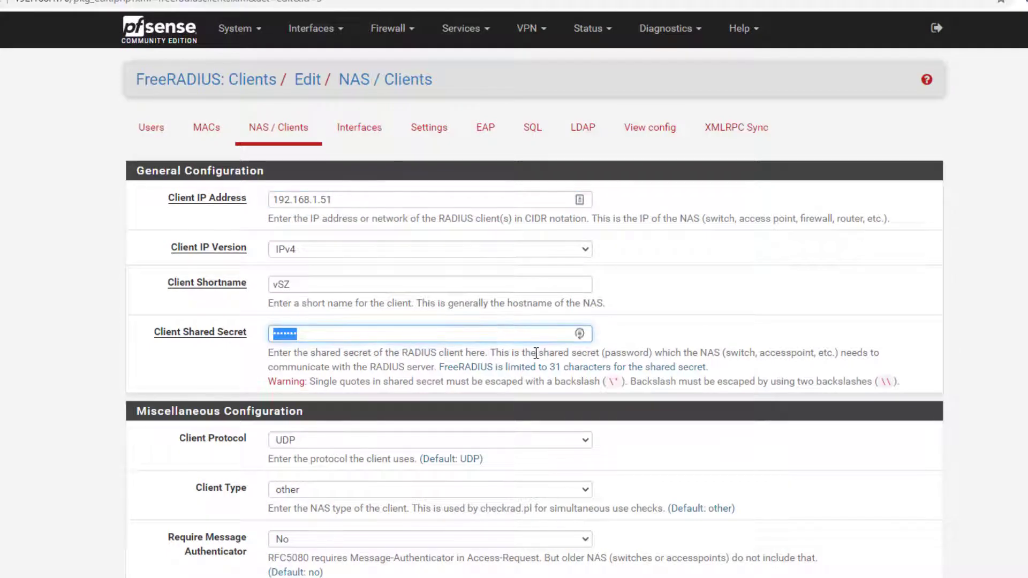
type("te")
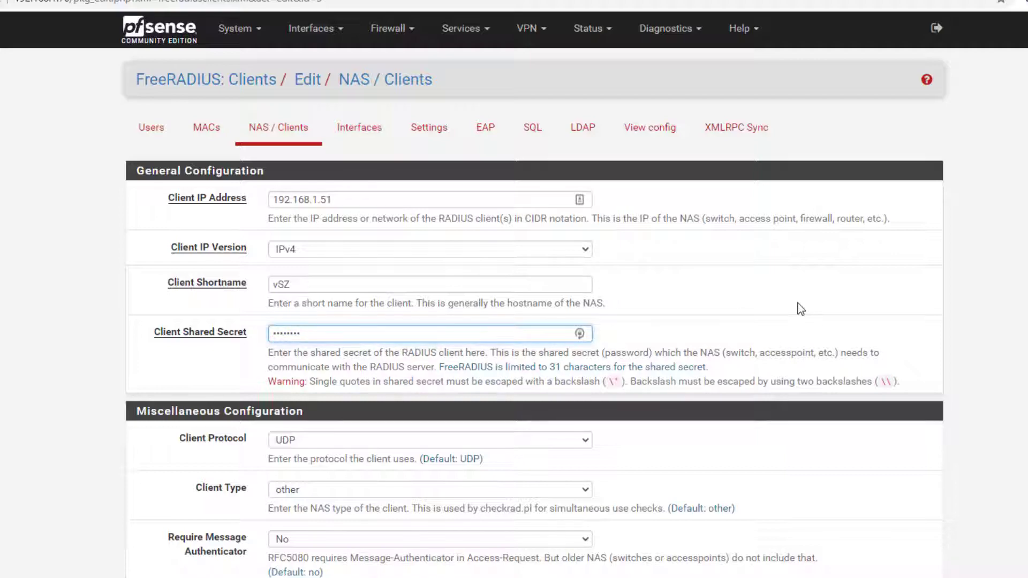
scroll(728, 319, "down", 3)
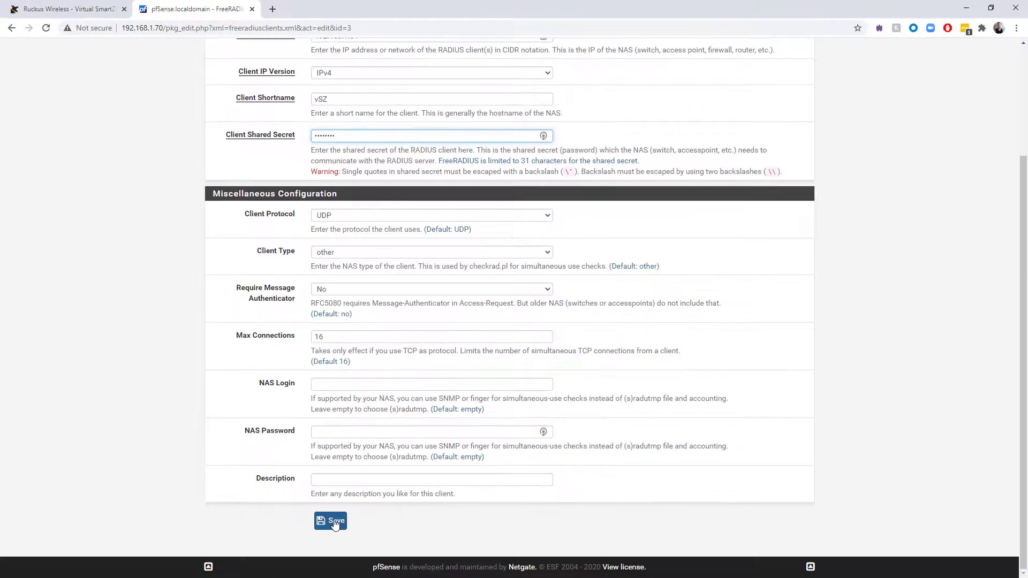
left_click(334, 522)
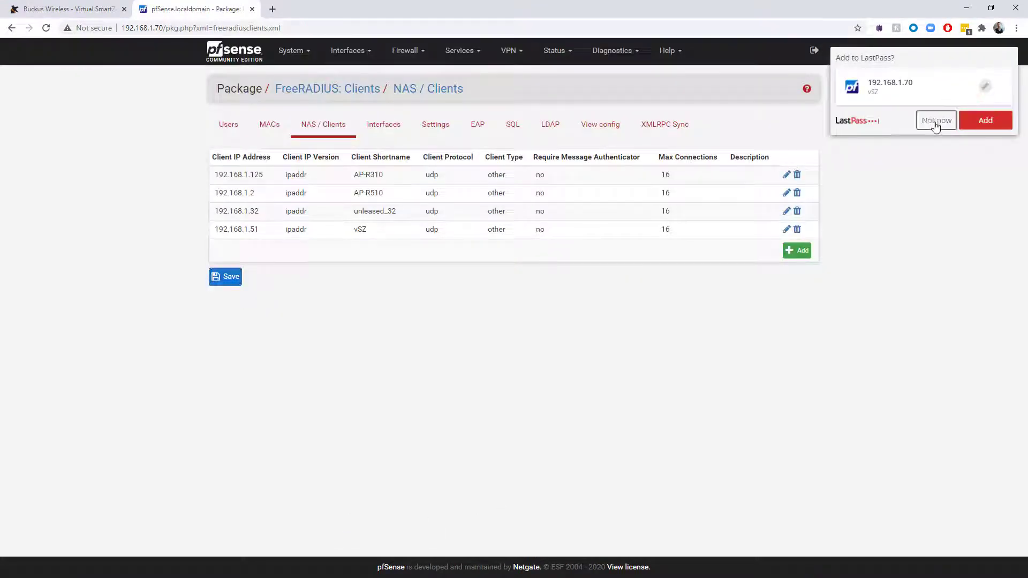
left_click(934, 119)
Rename the PFSense-RADIUS service to TeamXXZone, enter and confirm the new shared secret, and save.
left_click(74, 9)
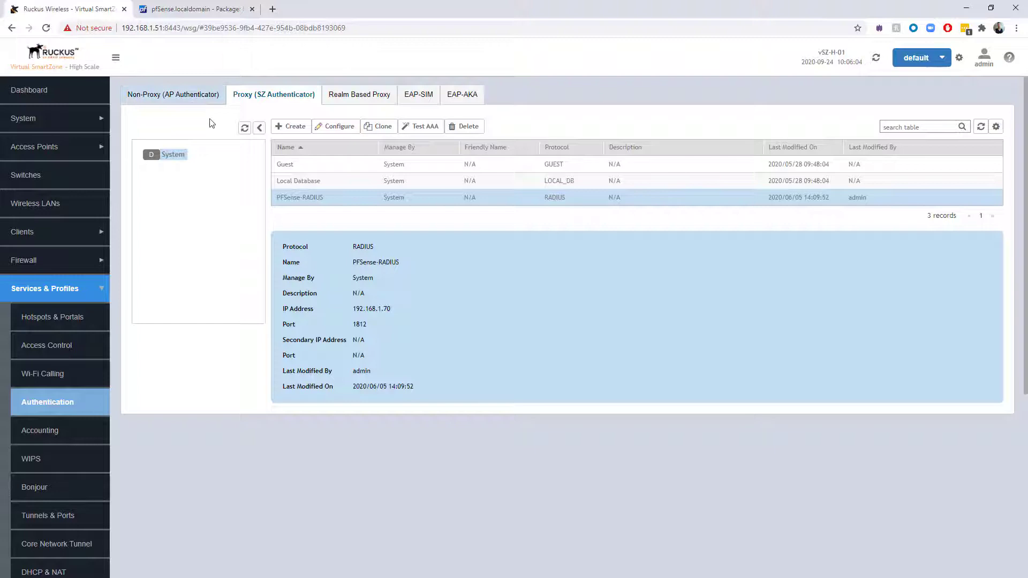
left_click(339, 128)
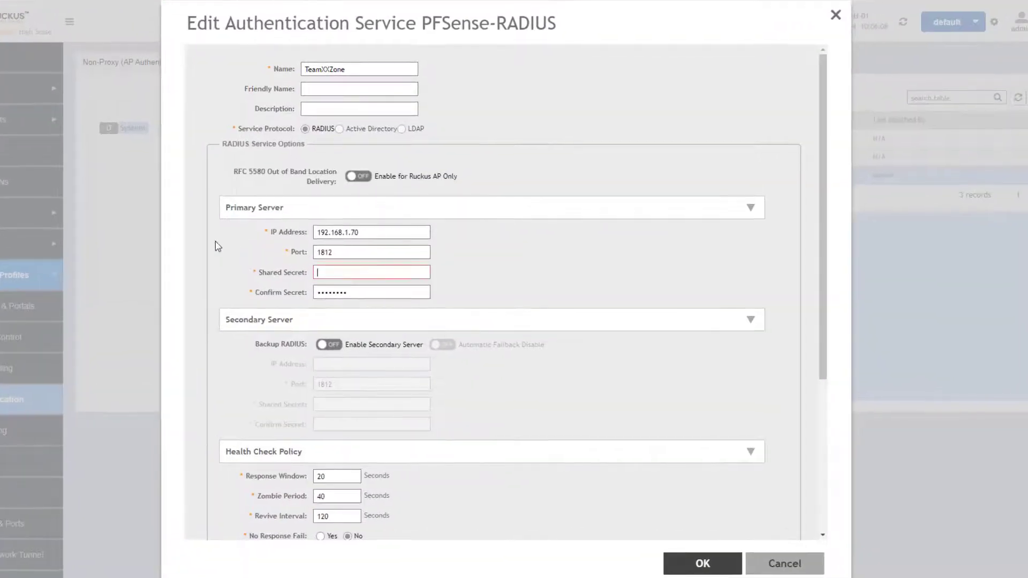
type("pass")
key("Tab")
key("BackSpace")
left_click(718, 566)
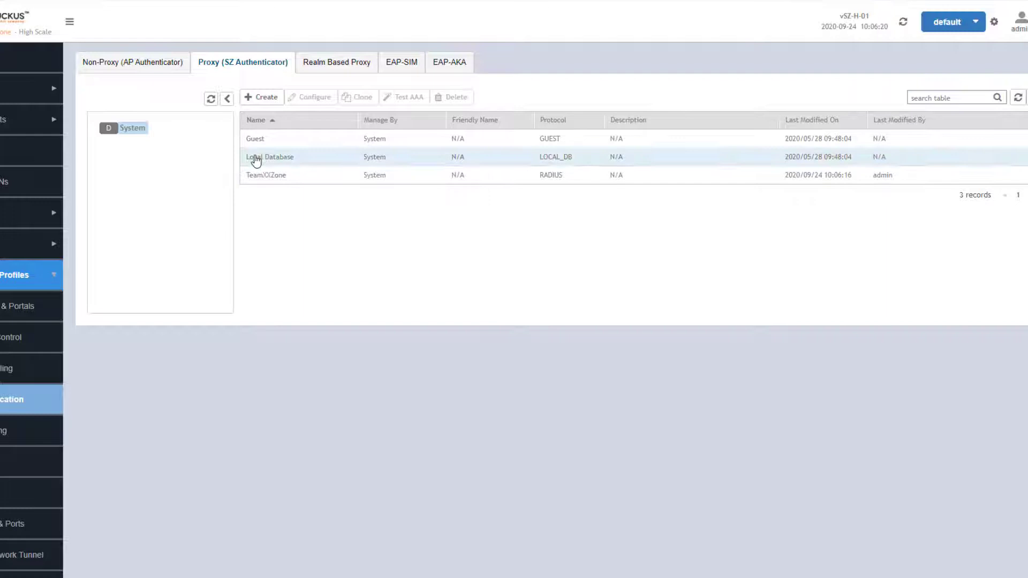
Reopen the TeamXXZone settings to verify them, then close without changes.
left_click(270, 181)
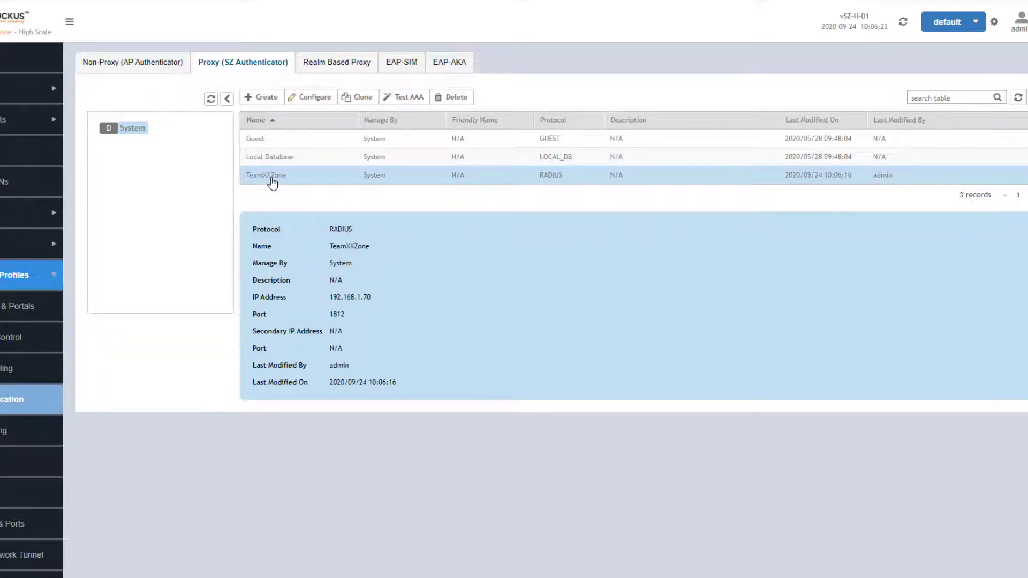
left_click(315, 98)
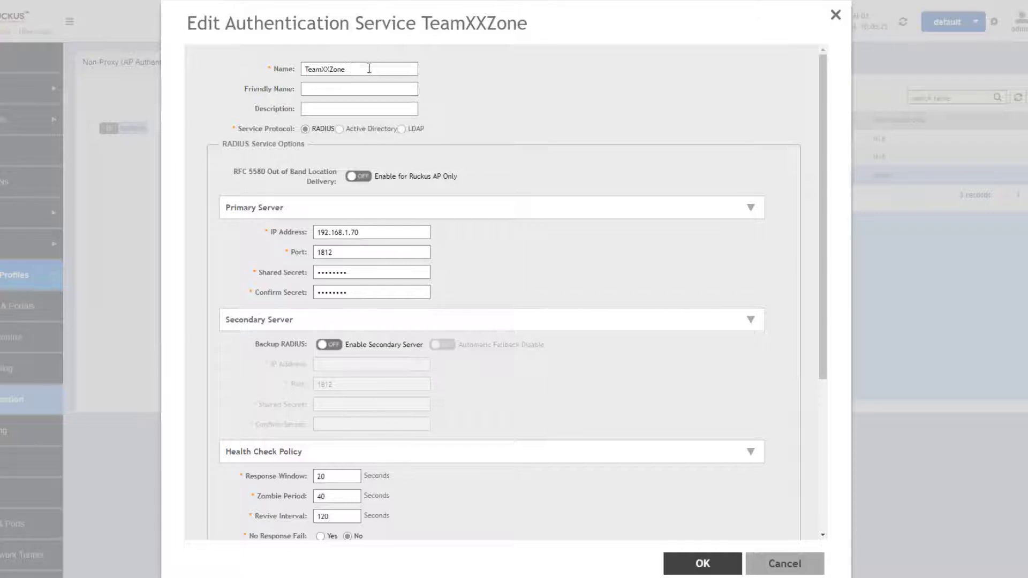
left_click(774, 563)
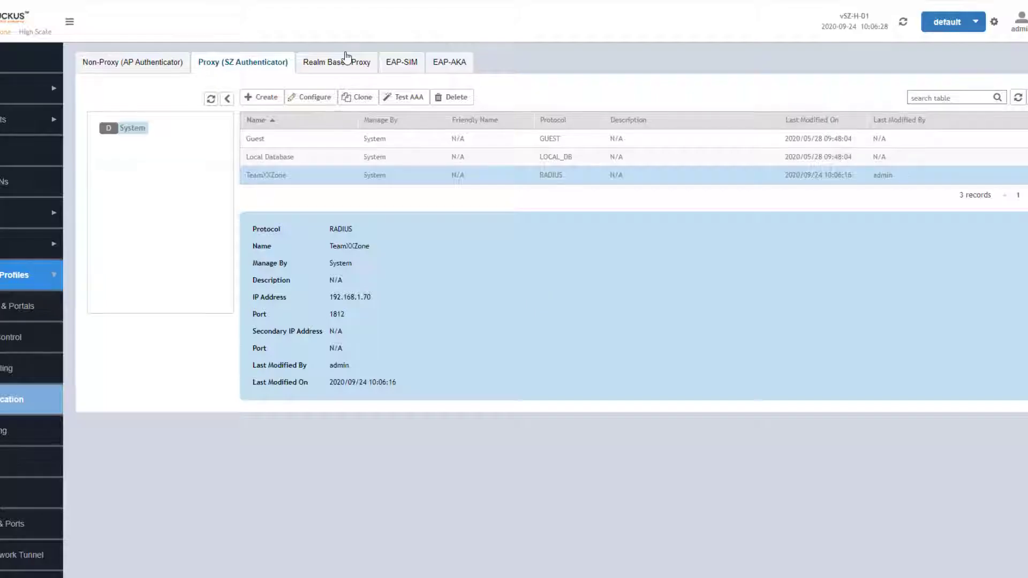
Run a AAA connectivity test against TeamXXZone with the test user's credentials, which returns group role1.
left_click(405, 101)
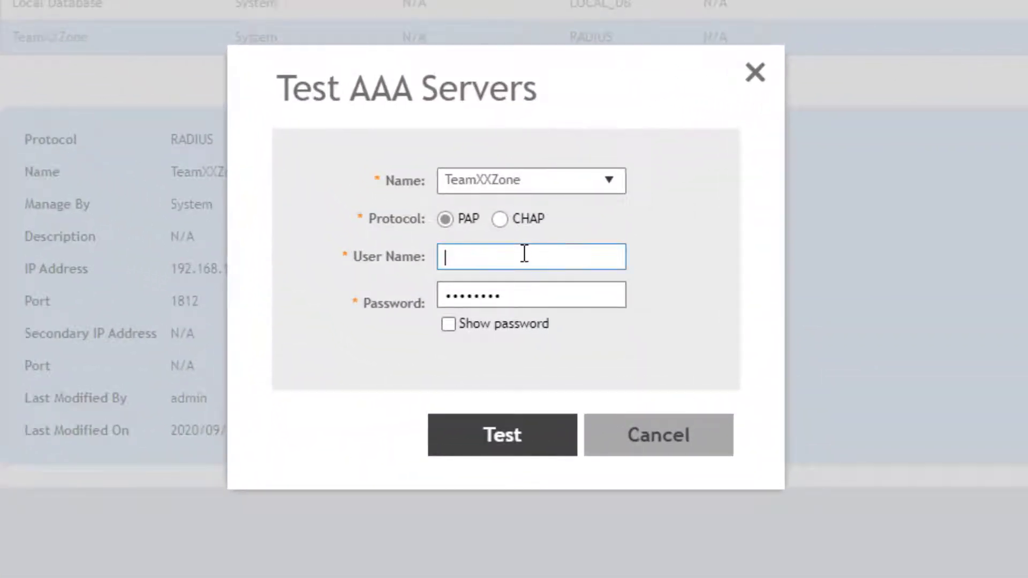
type("usert1")
key("Tab")
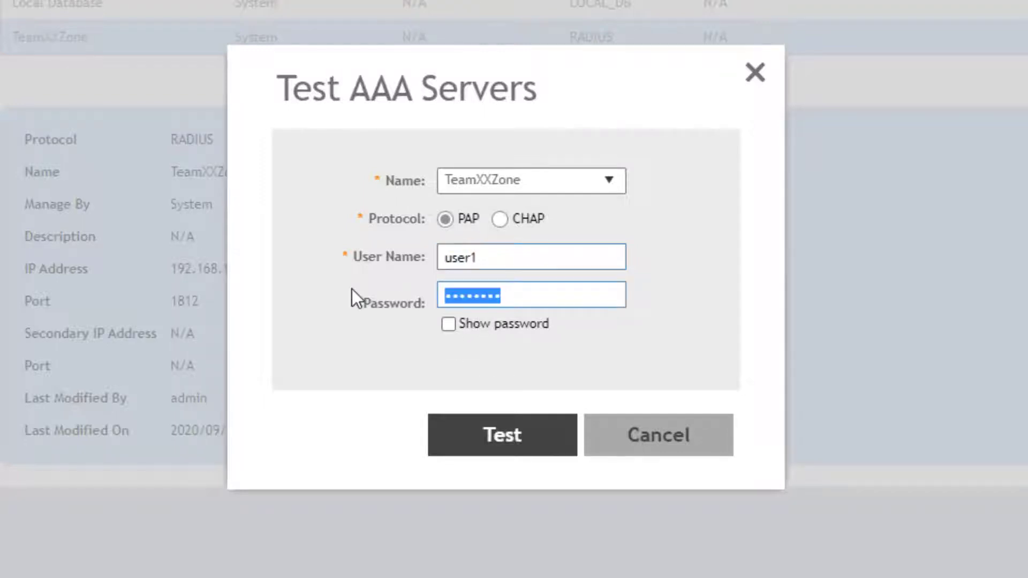
type("password1")
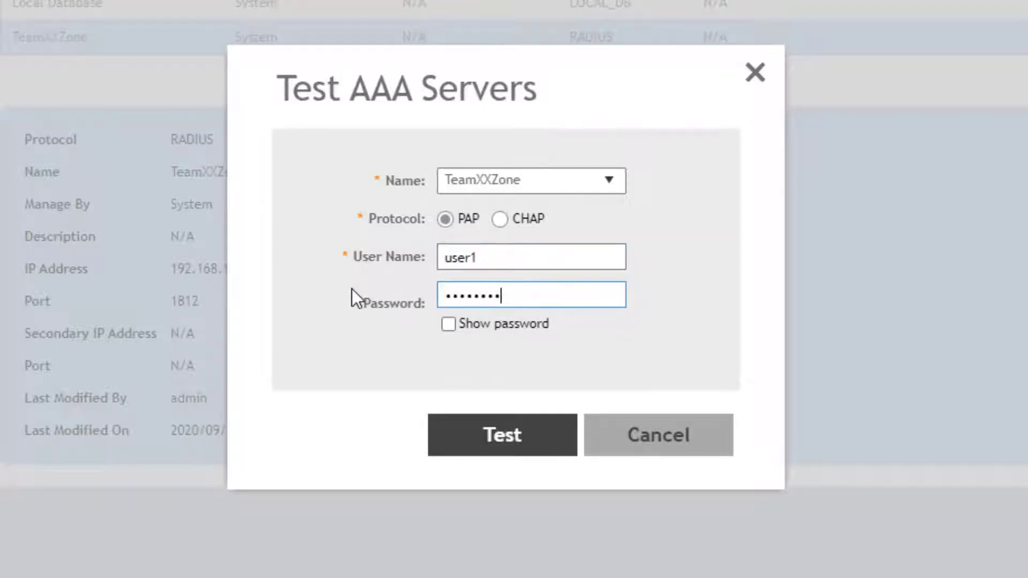
left_click(448, 324)
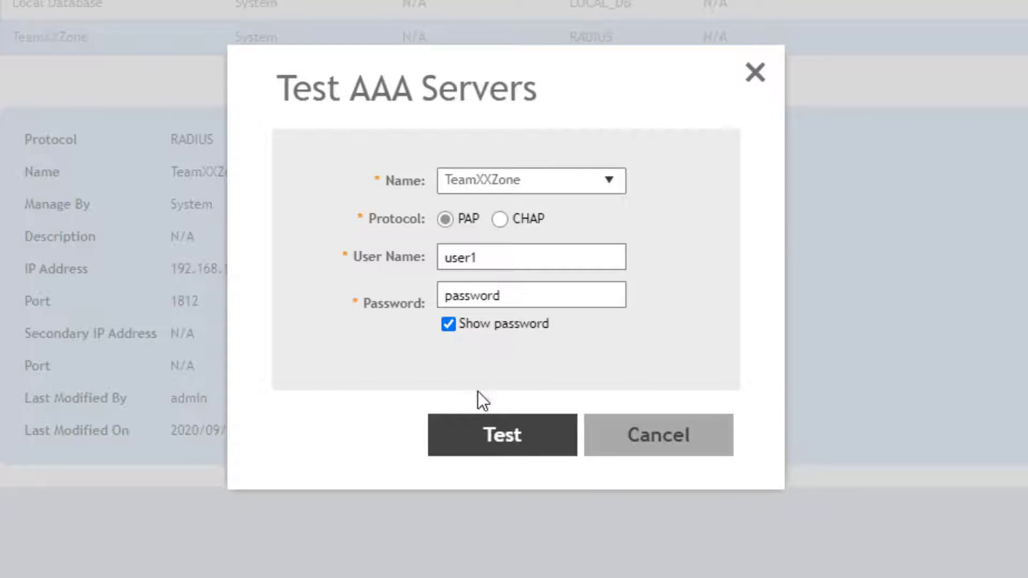
left_click(500, 447)
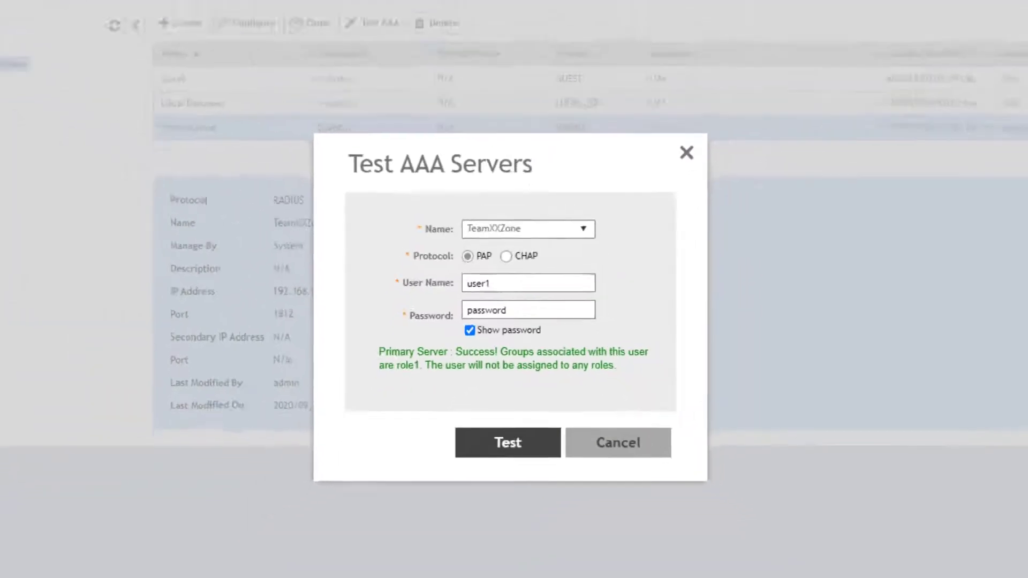
left_click(192, 11)
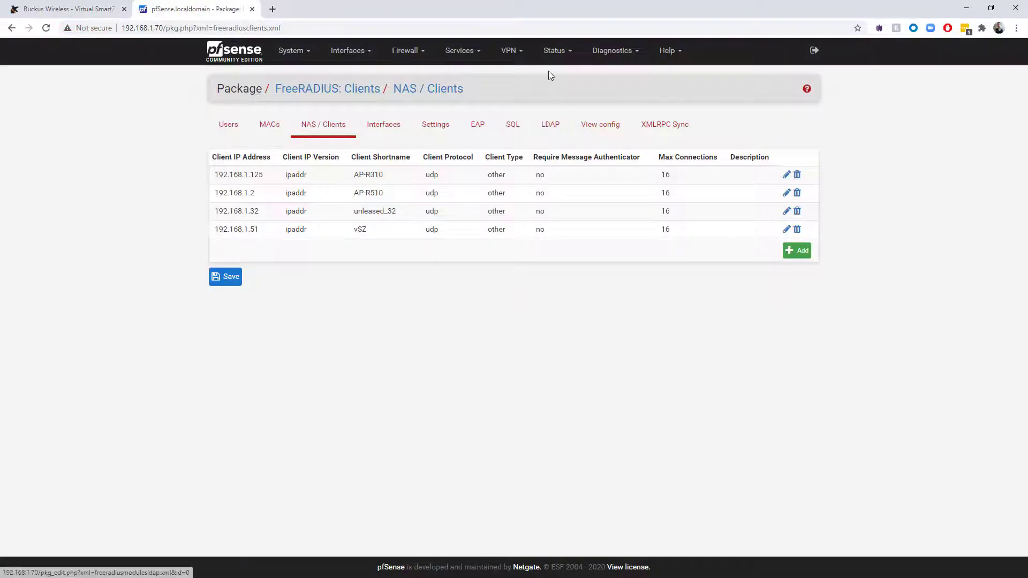
Open Status > System Logs and highlight the newest radiusd Login OK entry from client vSZ.
left_click(554, 51)
left_click(555, 349)
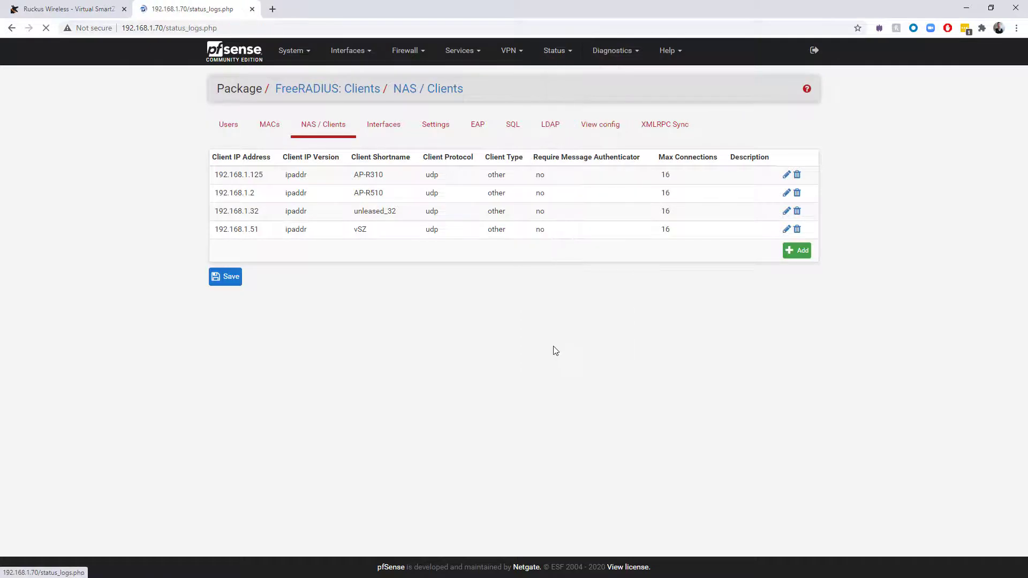
scroll(525, 335, "down", 10)
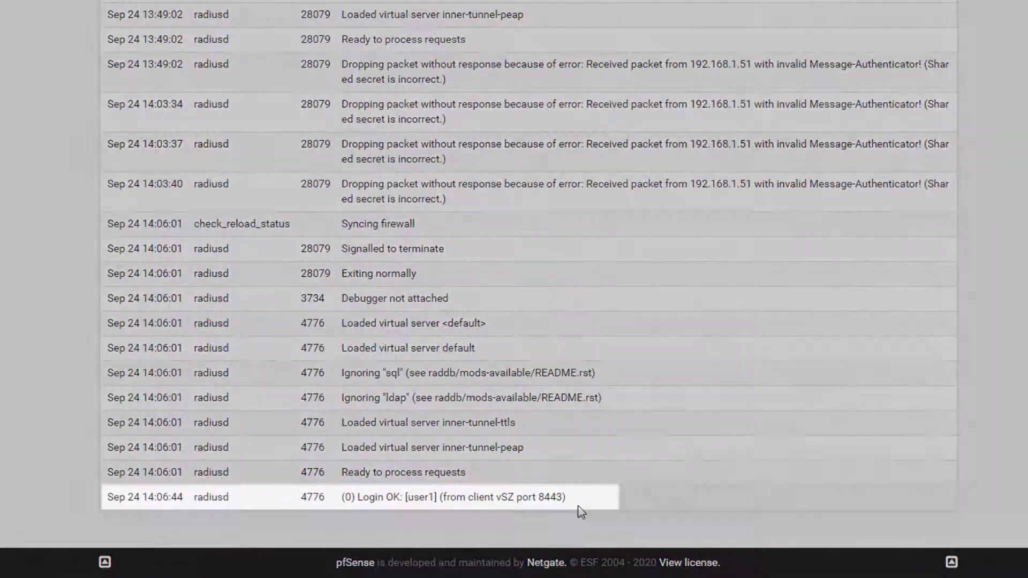
left_click_drag(567, 498, 596, 522)
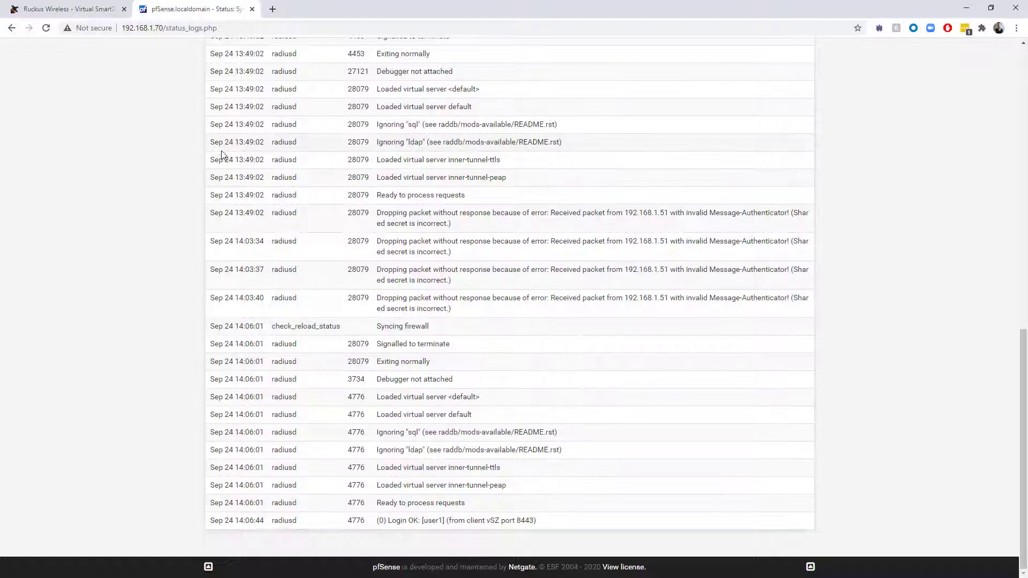
scroll(222, 155, "up", 15)
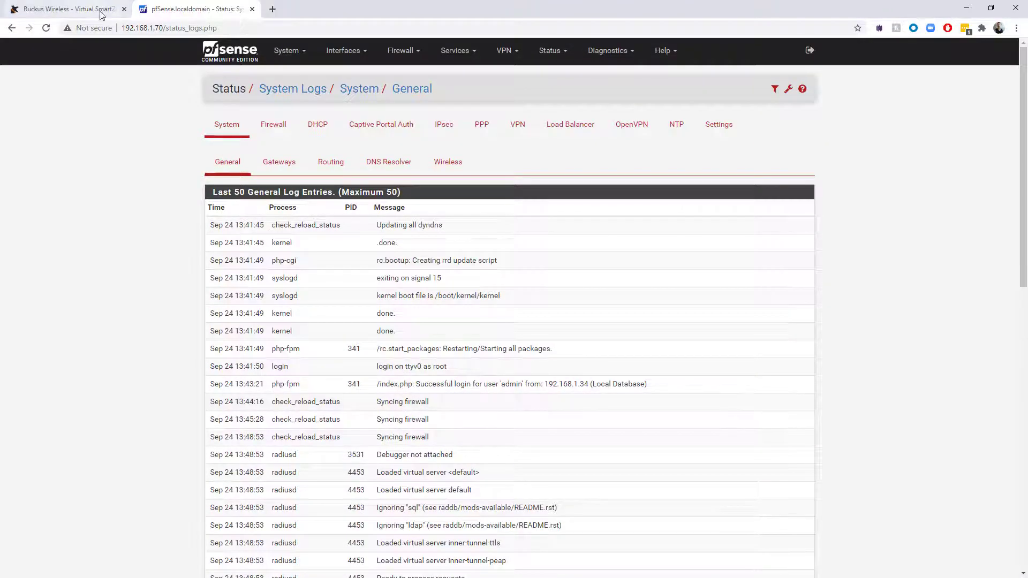
Return to the SmartZone console, where corp uses 802.1X with WPA2 encryption.
left_click(35, 6)
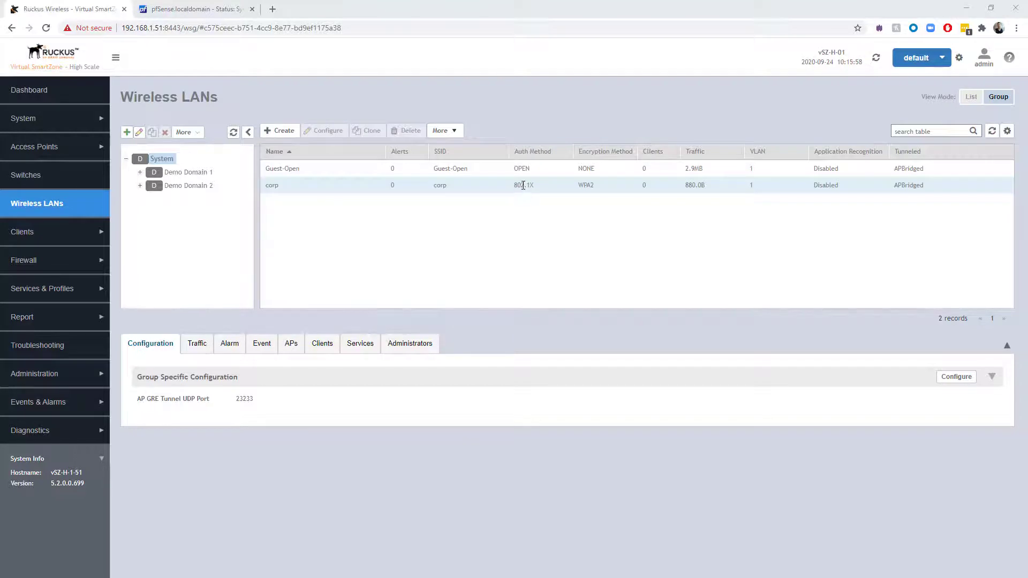
In Troubleshooting, pick TeamXXAP1 under Demo Domain 1 > TeamXXZone and start the connection trace.
left_click(45, 348)
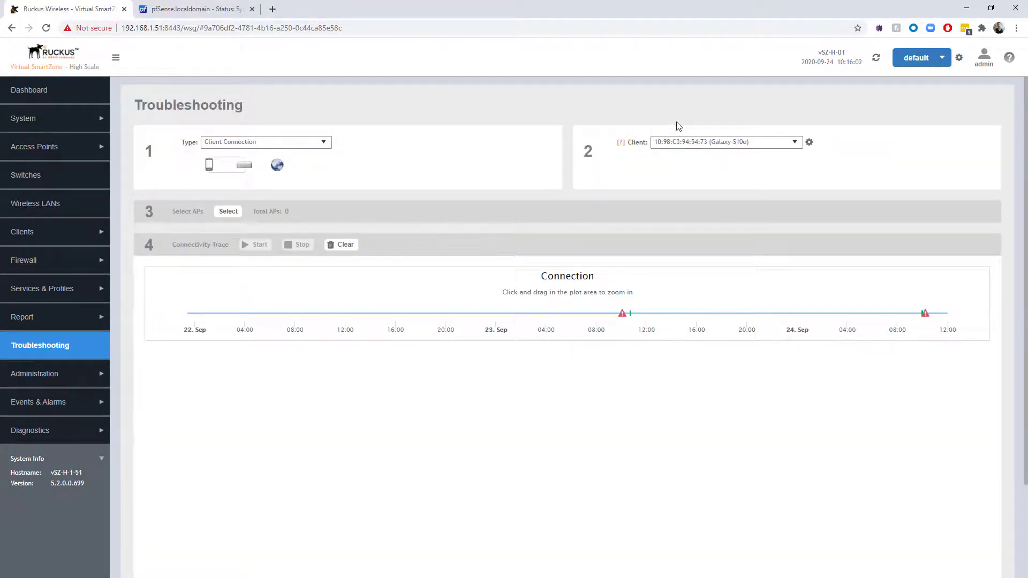
left_click(225, 212)
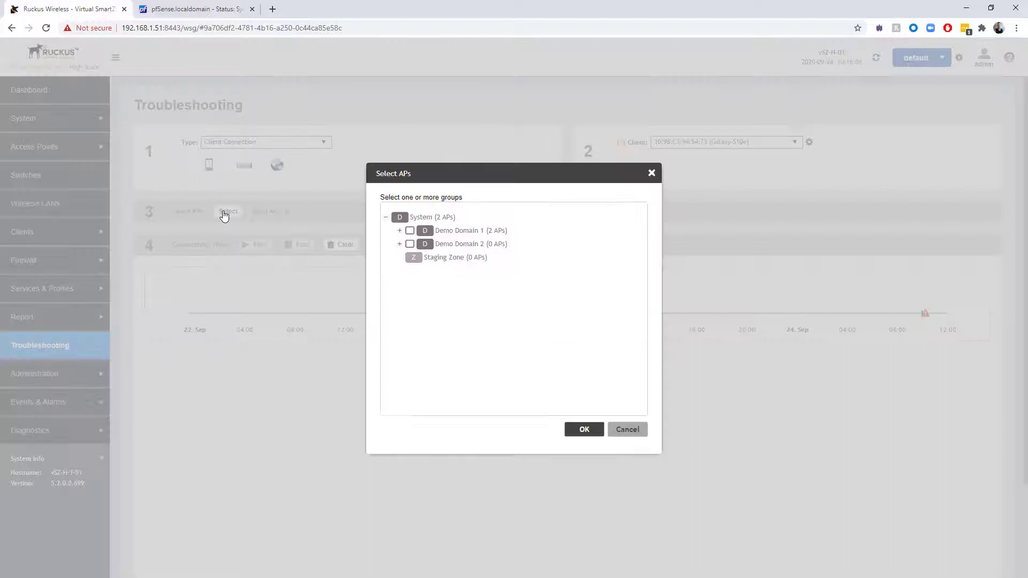
left_click(399, 231)
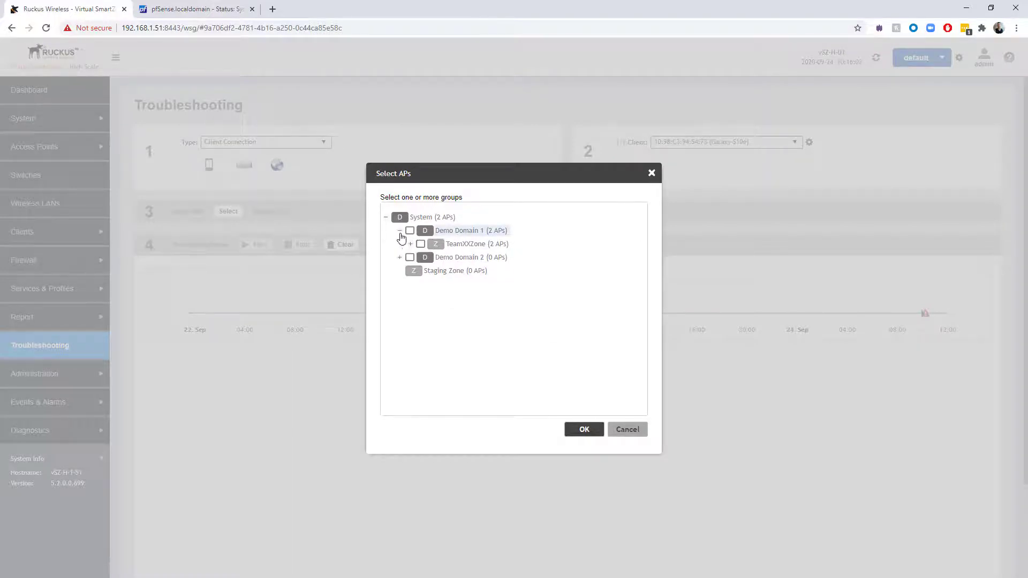
left_click(410, 244)
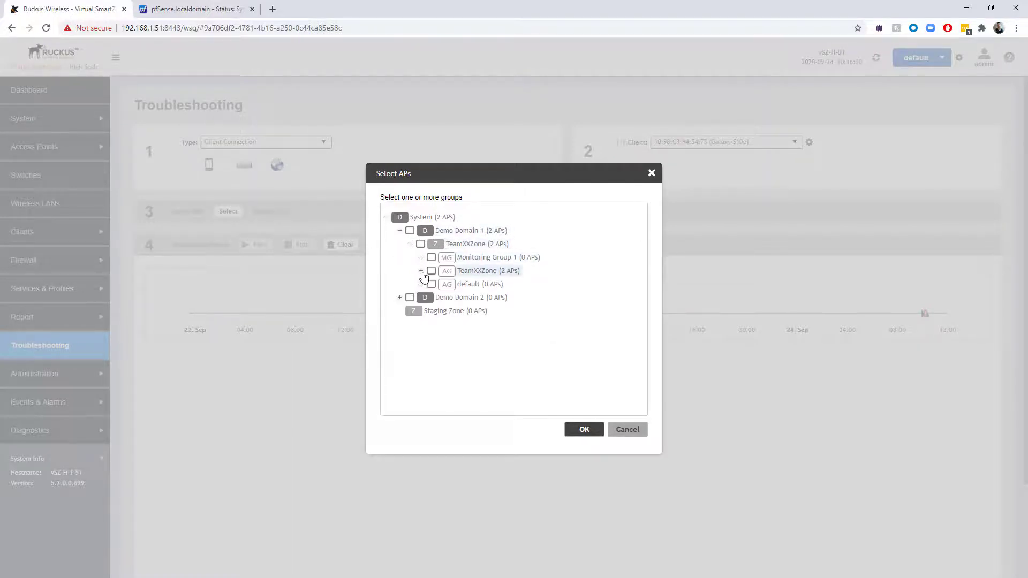
left_click(421, 271)
left_click(442, 297)
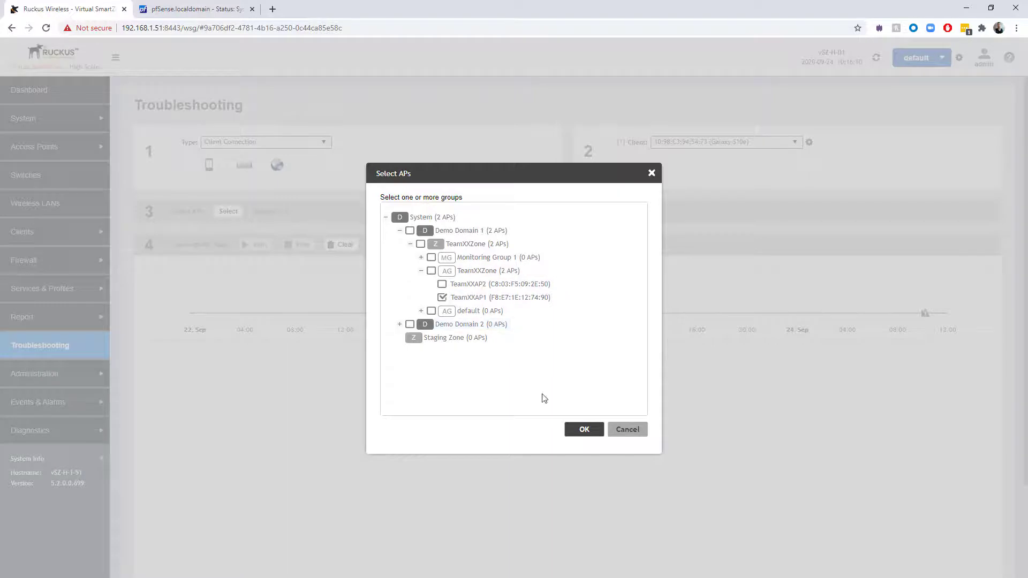
left_click(582, 429)
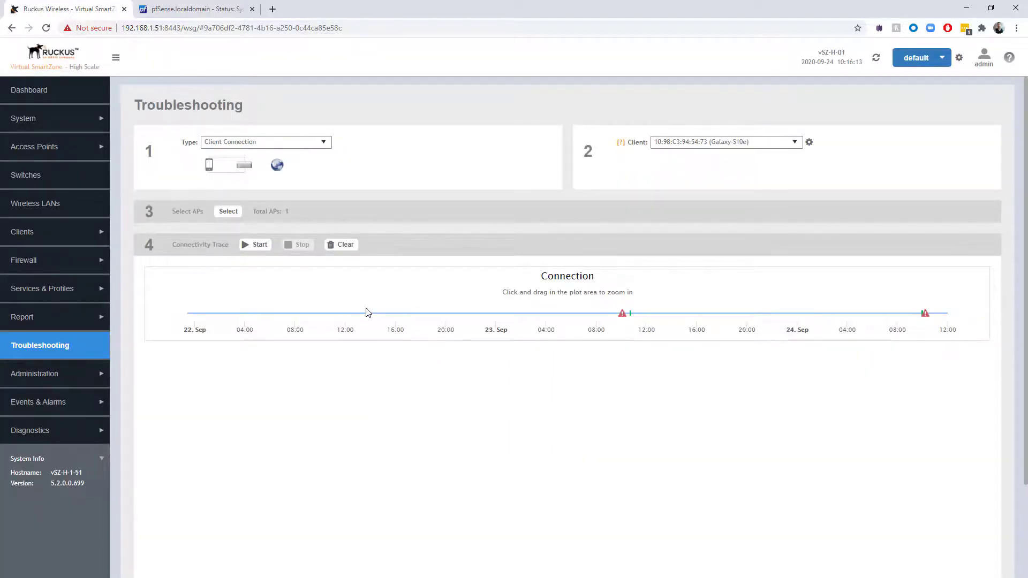
left_click(254, 251)
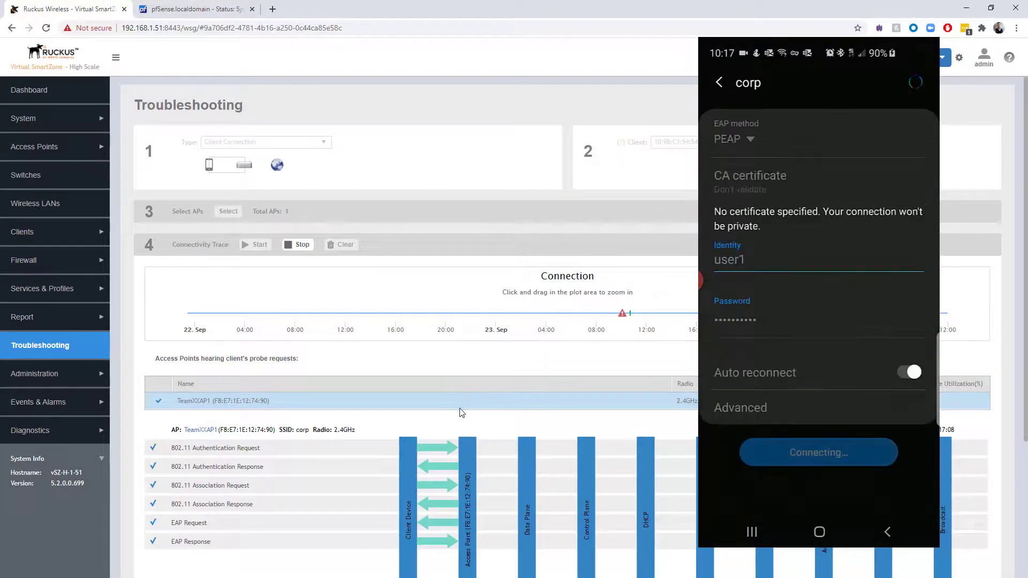
Scroll to the trace's RADIUS Access Reject and EAP Failure rows and view the Fail badge details.
scroll(464, 416, "down", 2)
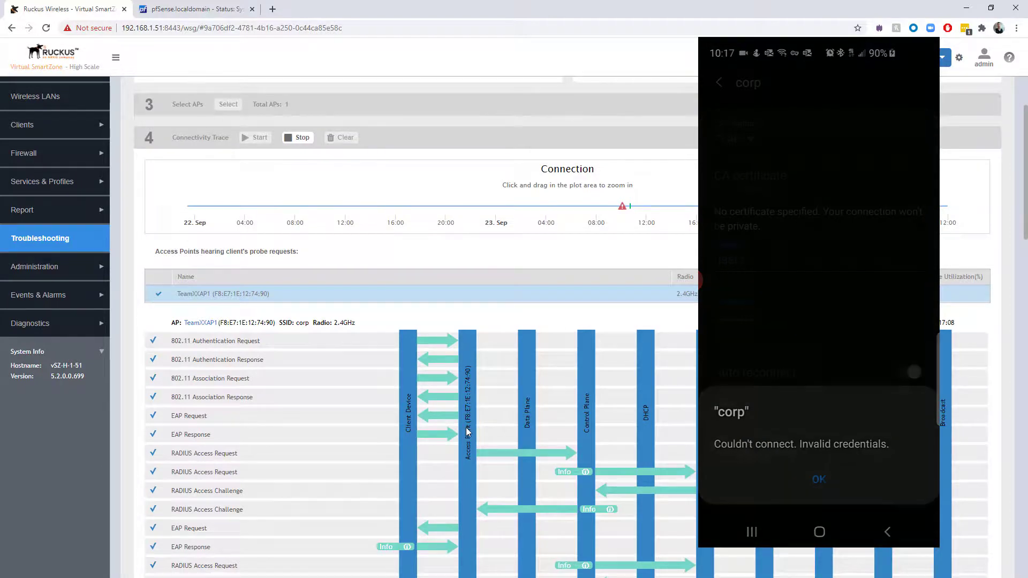
scroll(465, 427, "down", 3)
scroll(465, 427, "down", 3)
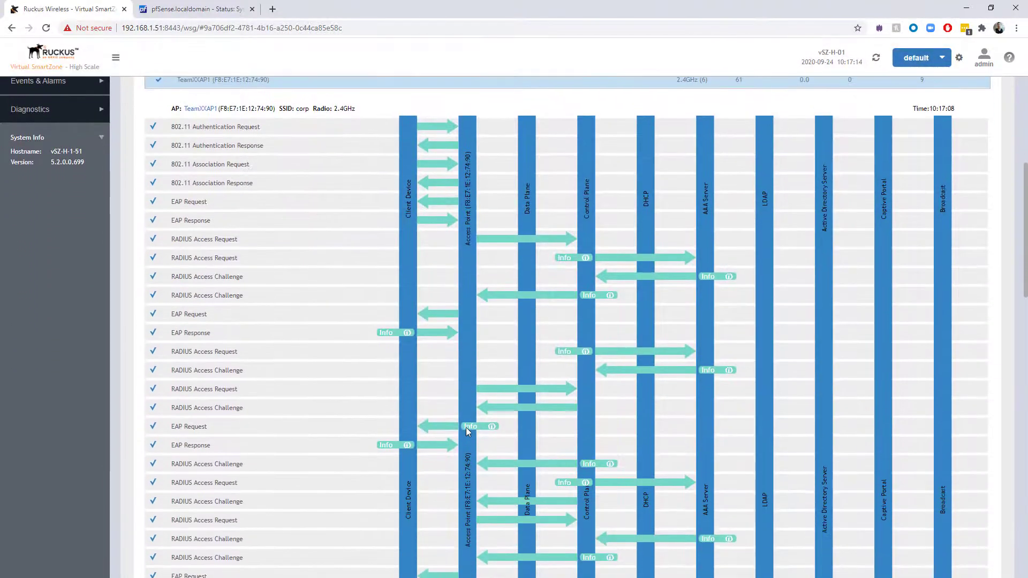
scroll(467, 431, "up", 4)
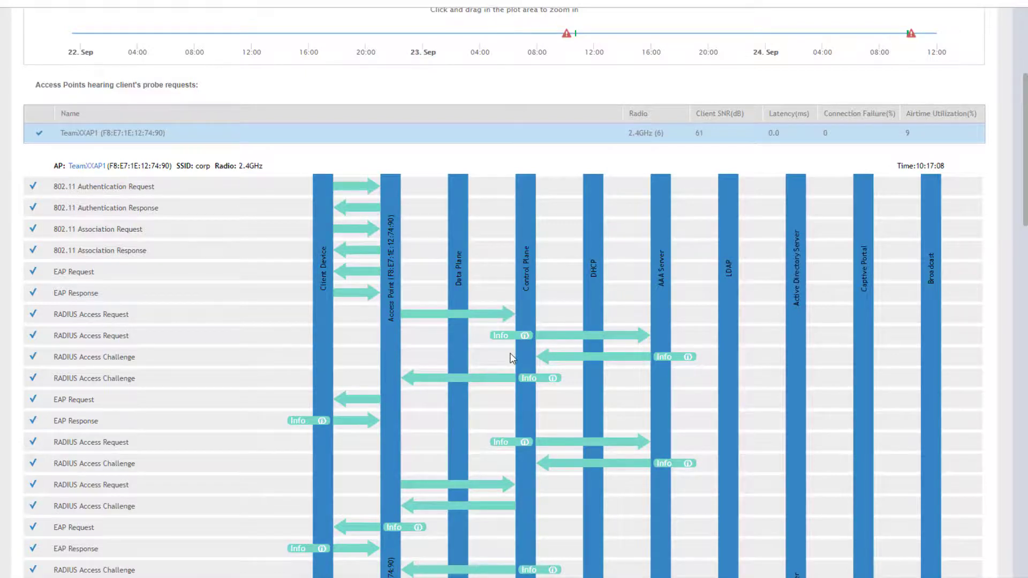
scroll(512, 358, "down", 10)
scroll(512, 358, "down", 15)
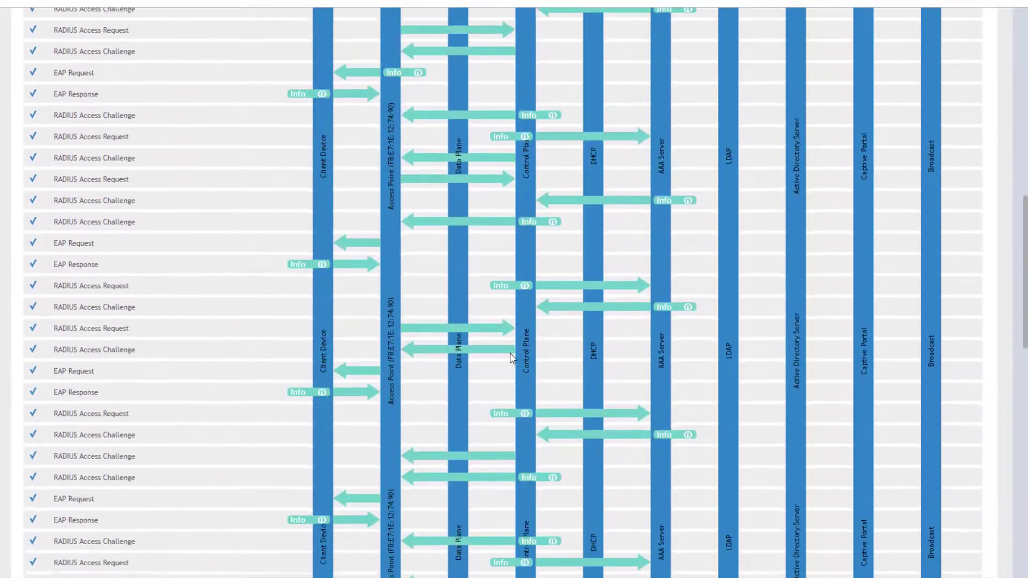
scroll(522, 356, "down", 3)
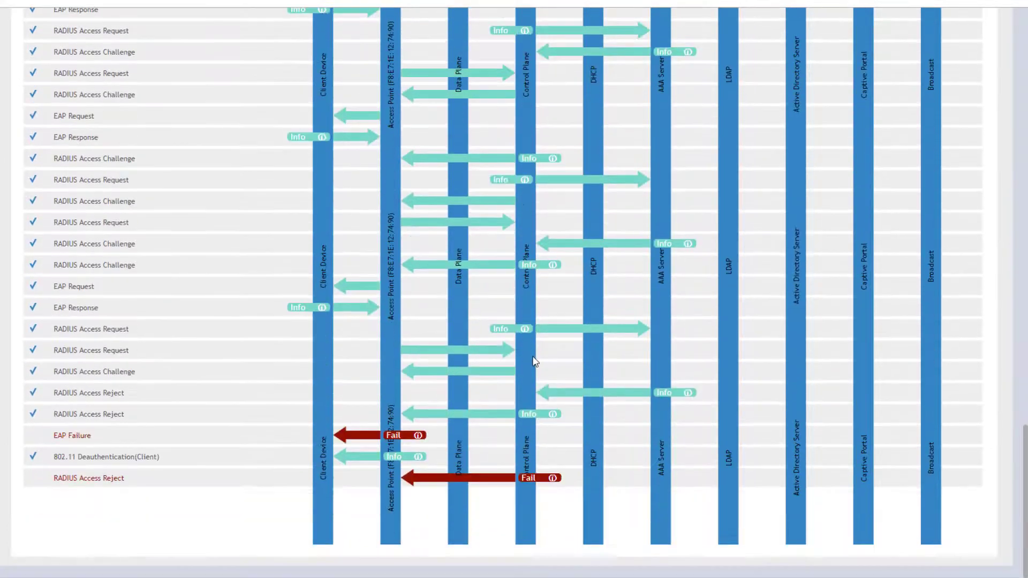
mouse_move(419, 436)
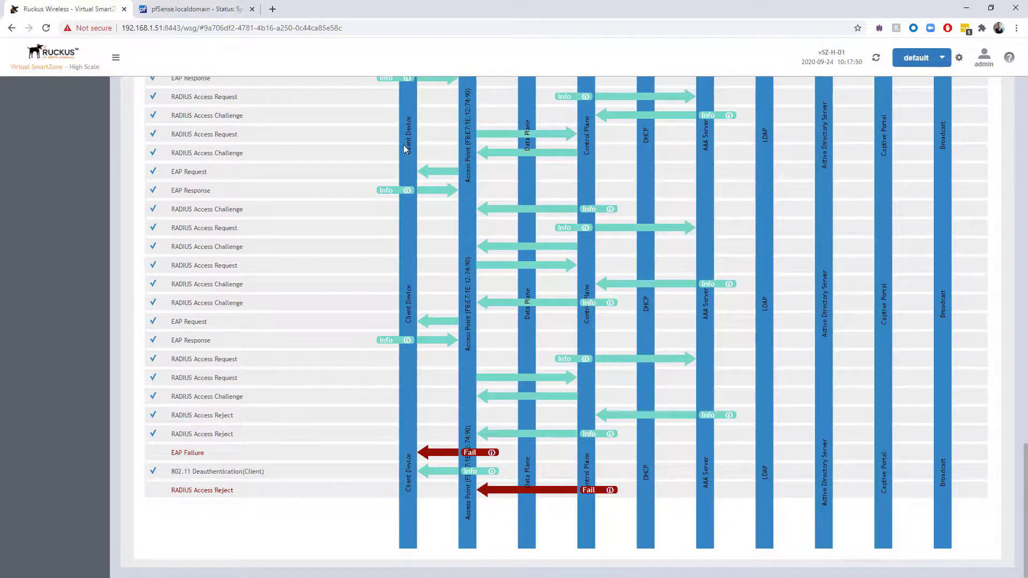
Reload pfSense's system logs, highlight the Login incorrect (MS-CHAP2-Response incorrect) entry, then return to the trace.
left_click(197, 15)
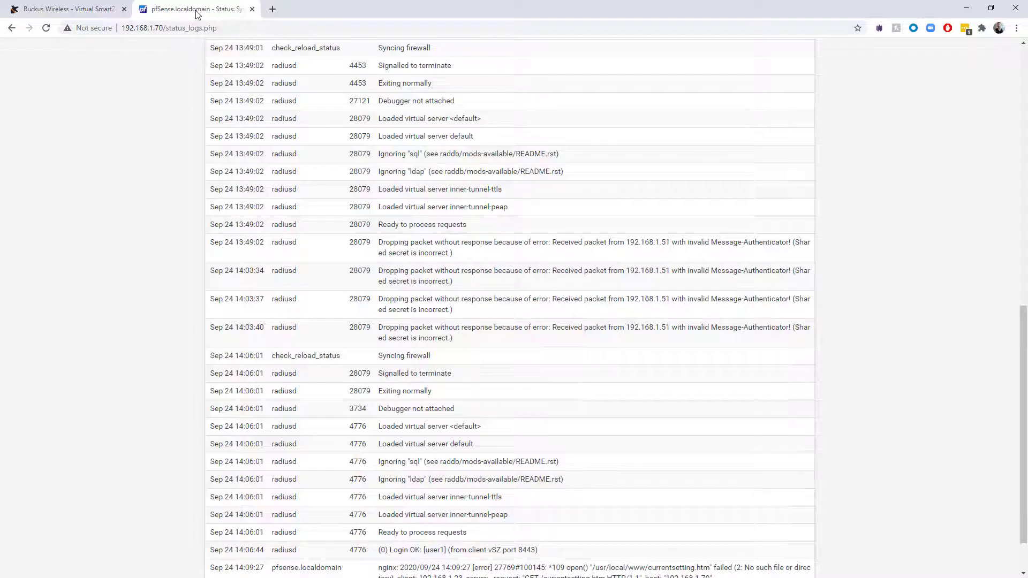
scroll(193, 167, "up", 10)
scroll(53, 50, "down", 2)
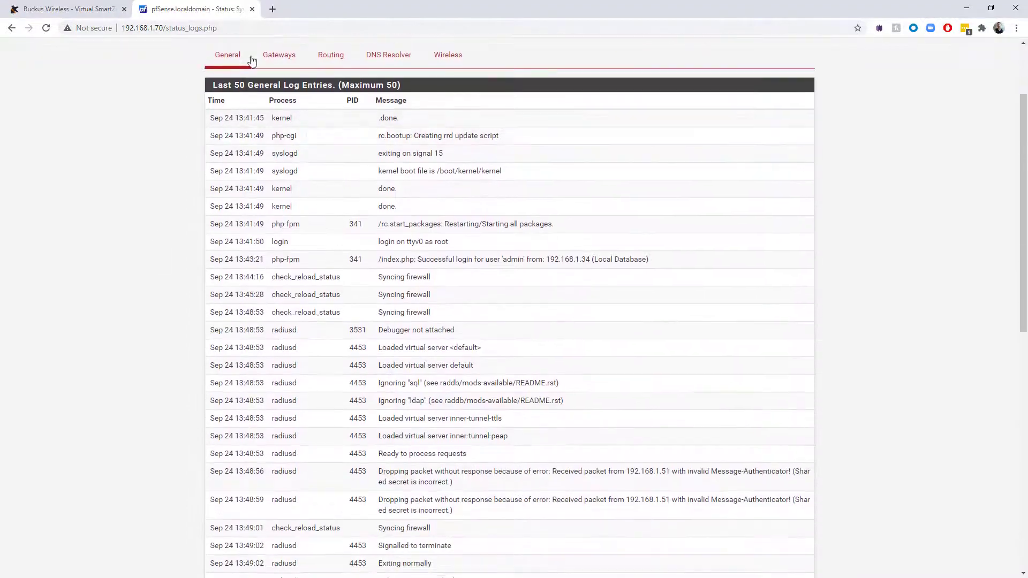
scroll(54, 49, "up", 2)
left_click(556, 51)
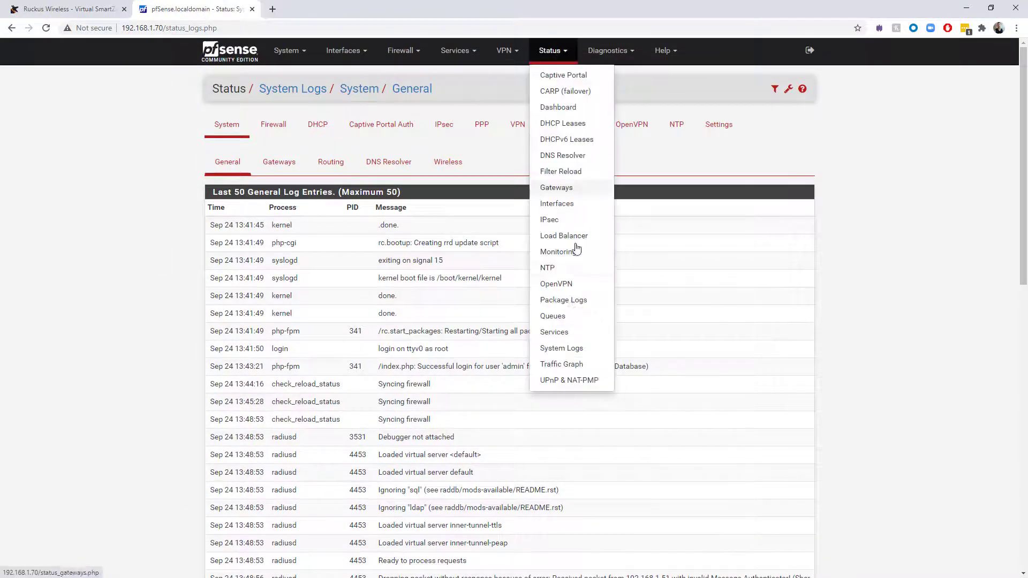
left_click(562, 349)
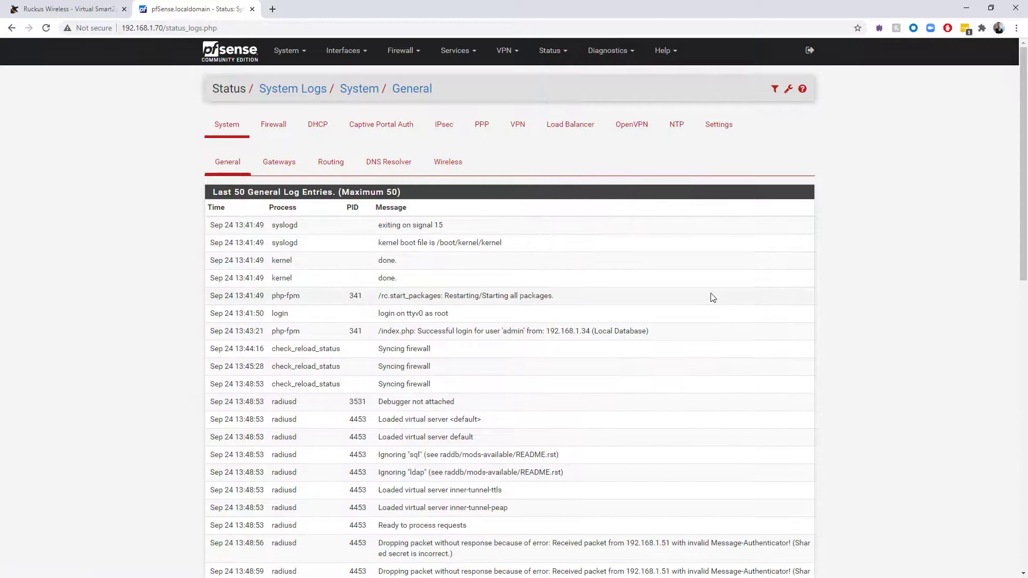
scroll(711, 296, "down", 10)
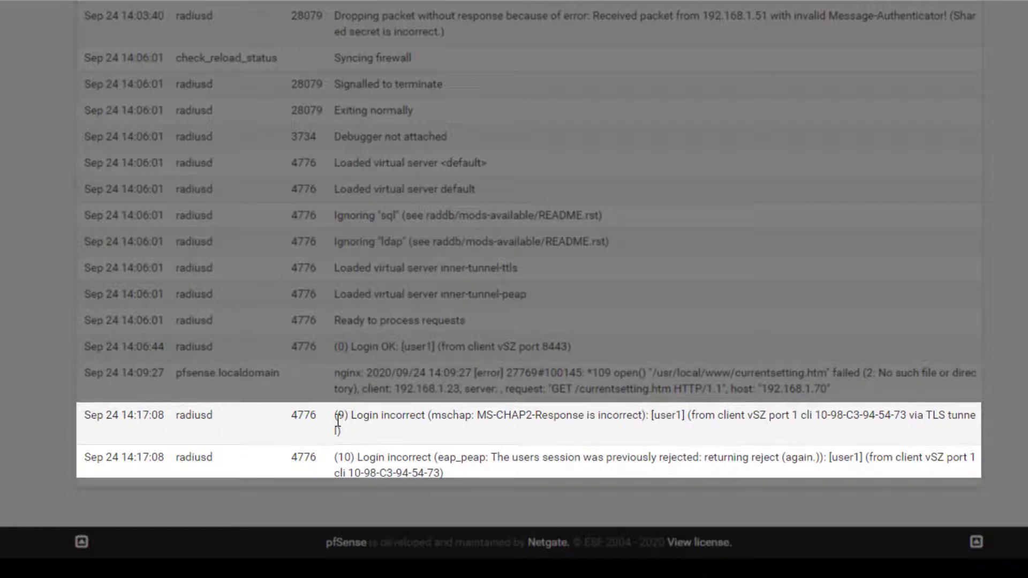
left_click_drag(353, 419, 689, 420)
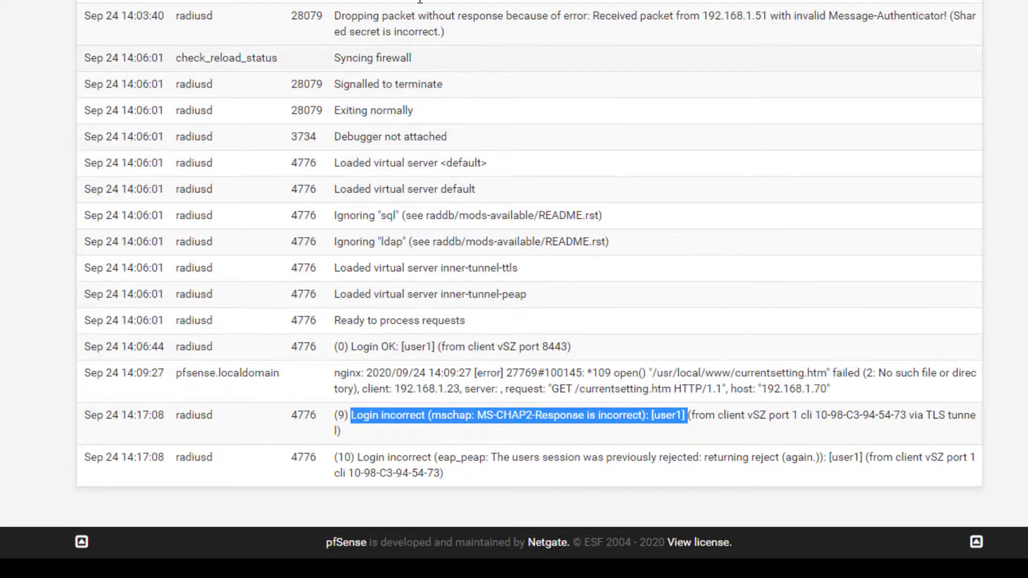
left_click(66, 8)
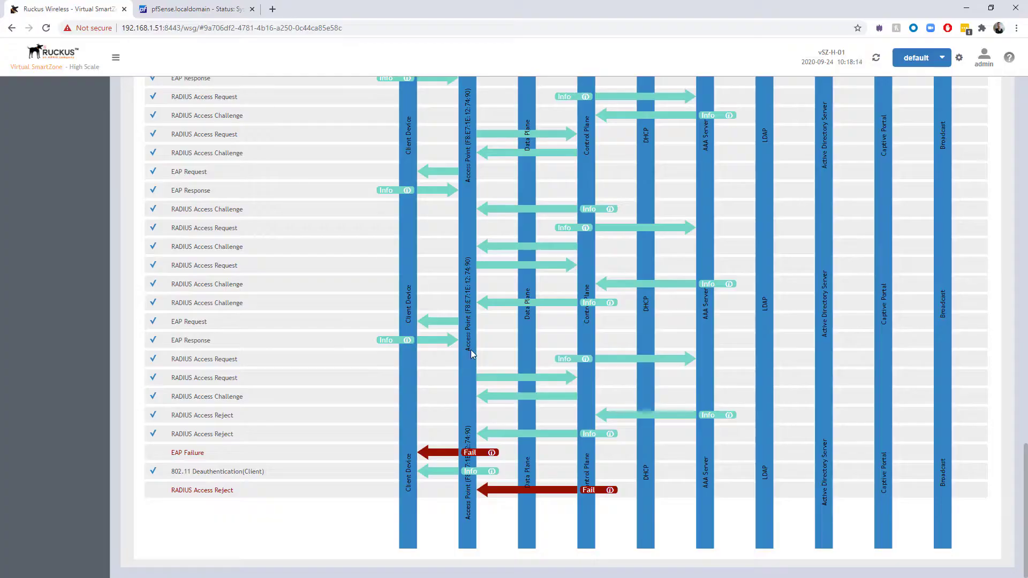
scroll(471, 353, "up", 10)
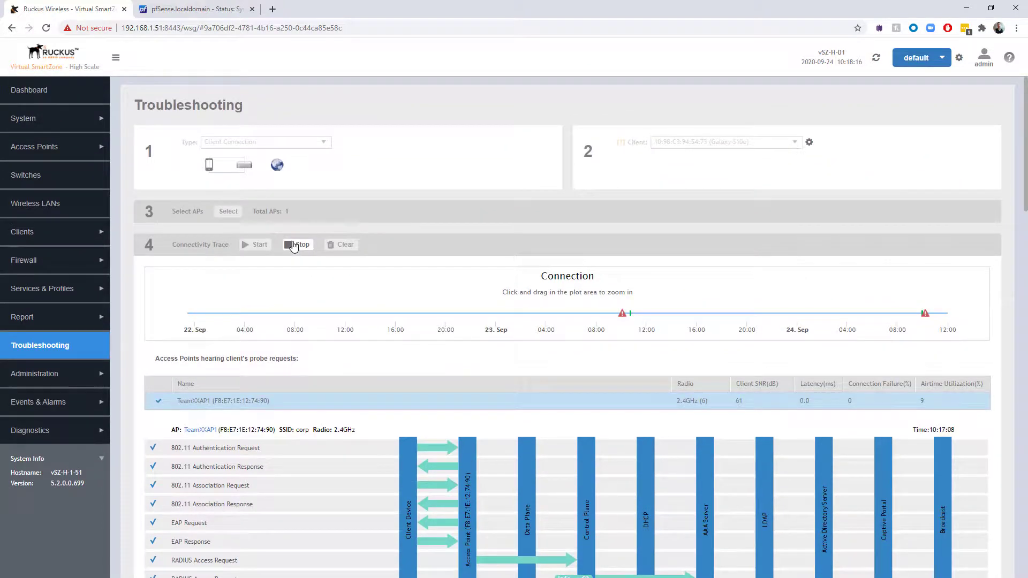
Stop and clear the old trace, then start a new one while the phone reconnects to corp.
left_click(294, 246)
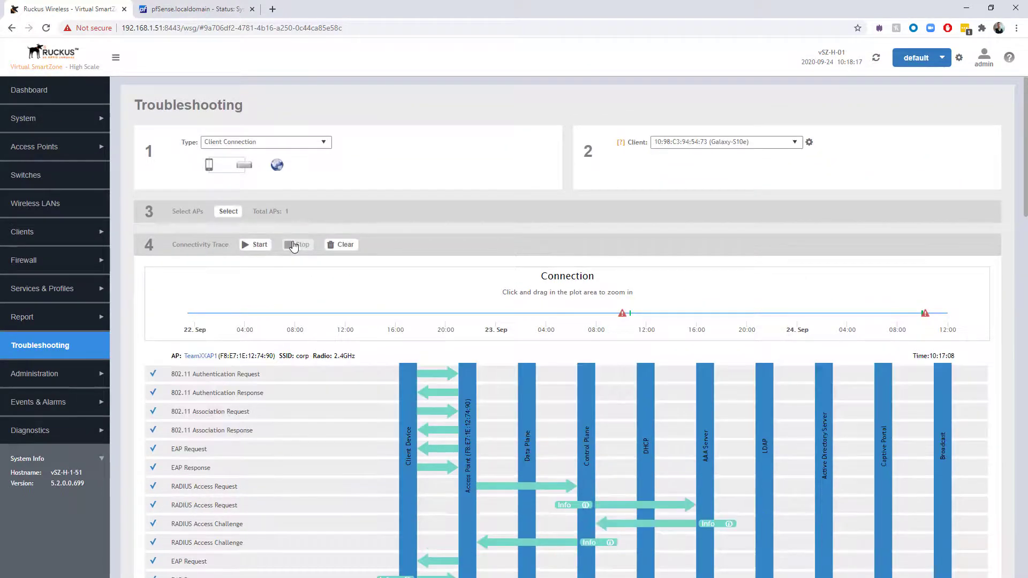
left_click(346, 246)
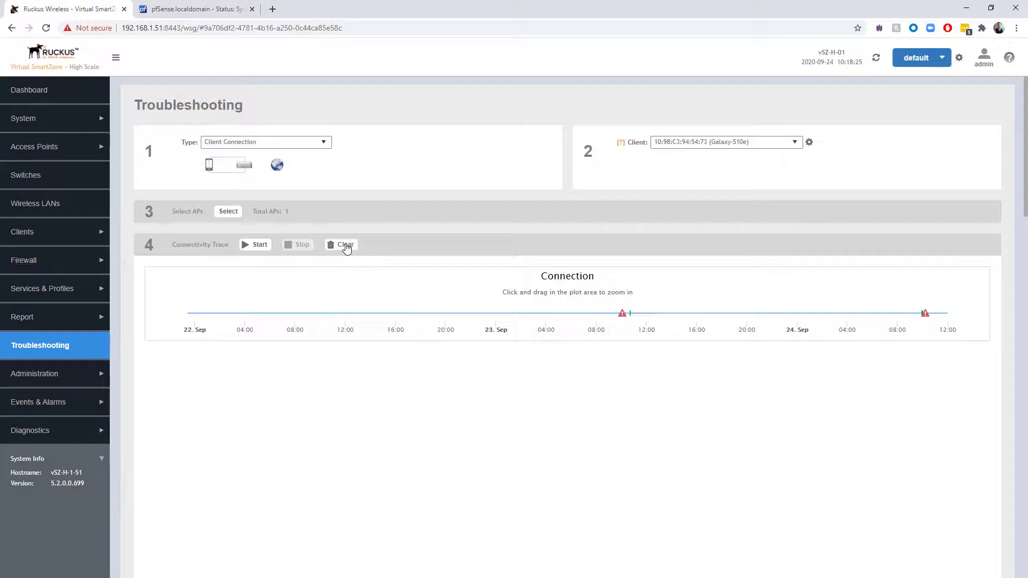
left_click(246, 246)
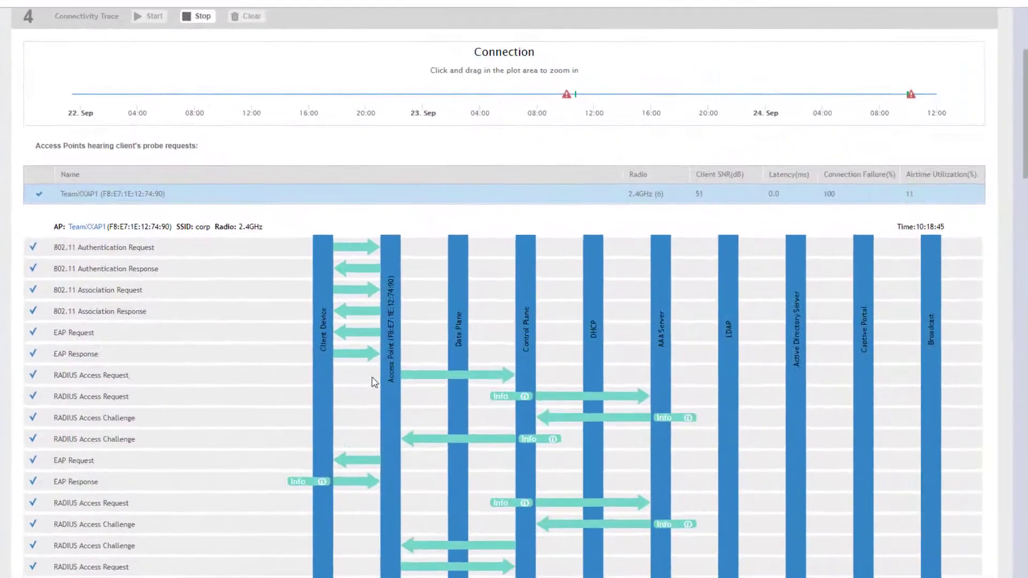
Scroll the new trace down to its RADIUS Access Accept, EAP Success, 4-way handshake and DHCP Ack rows.
scroll(374, 382, "down", 1)
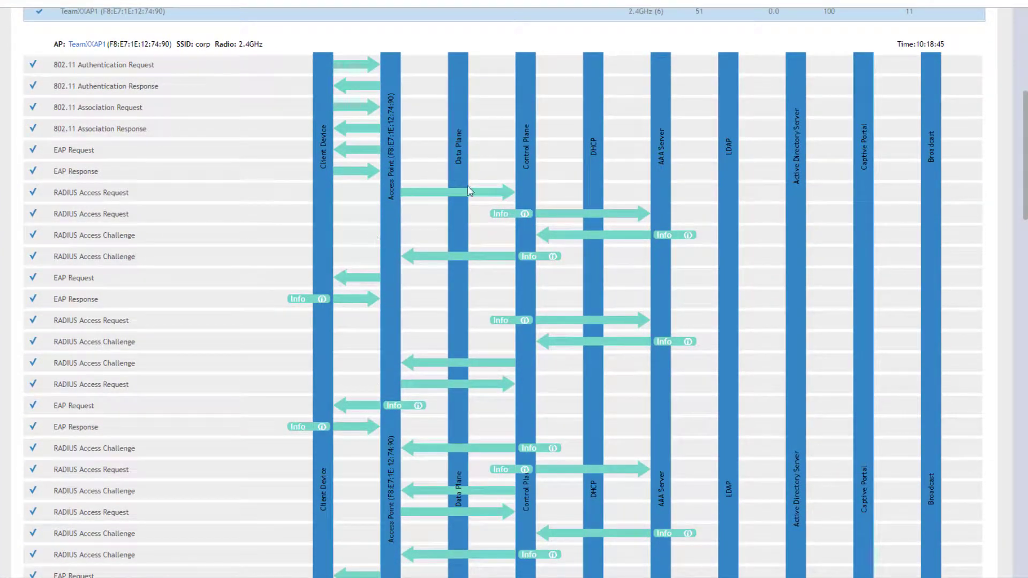
scroll(634, 252, "down", 5)
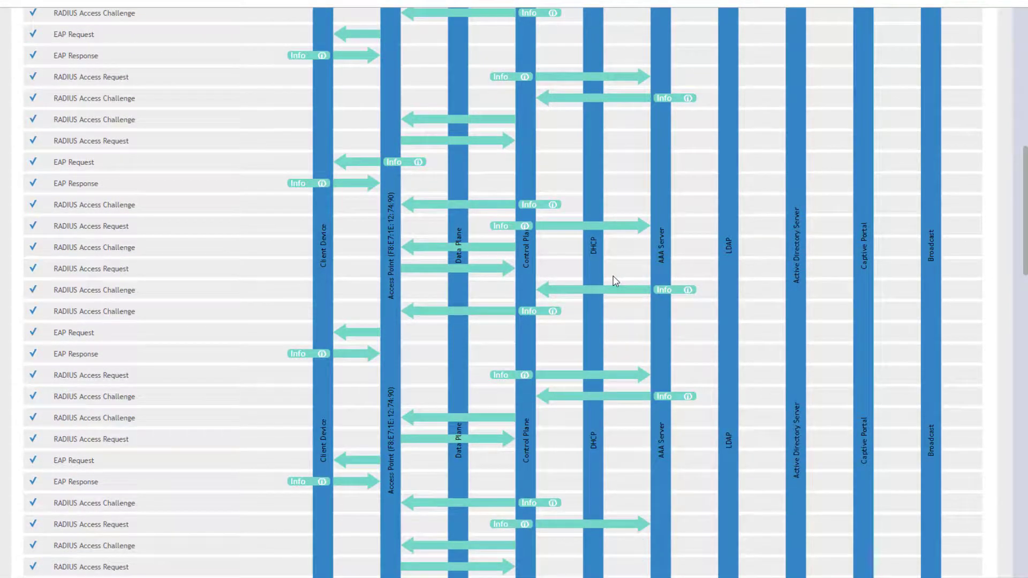
scroll(615, 281, "down", 5)
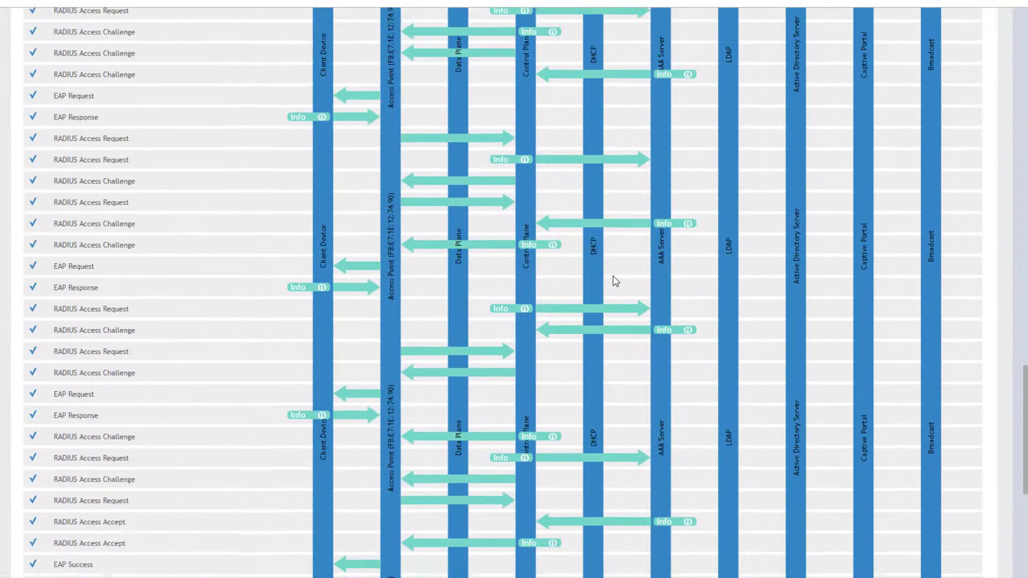
scroll(615, 281, "down", 1)
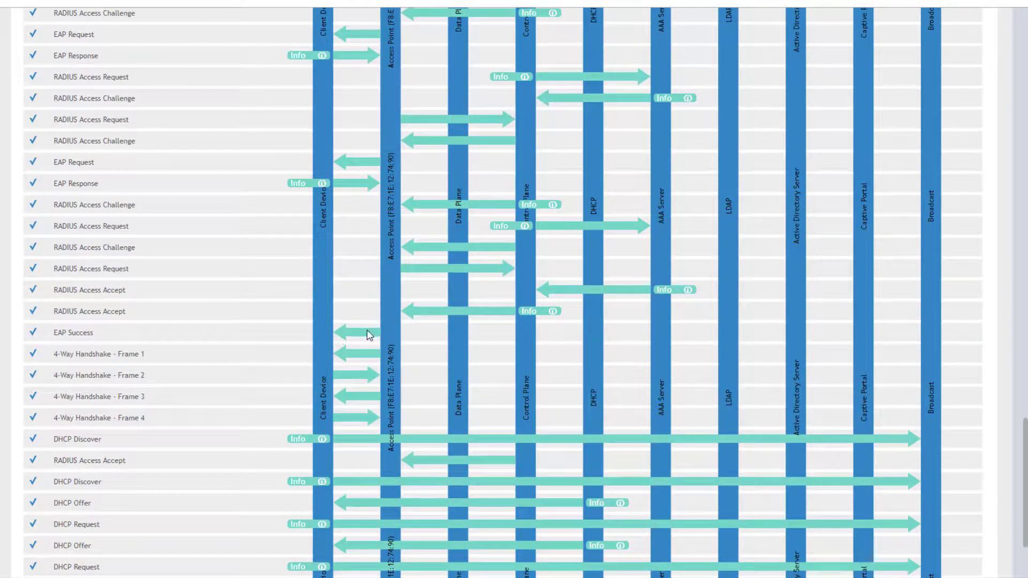
scroll(428, 337, "down", 2)
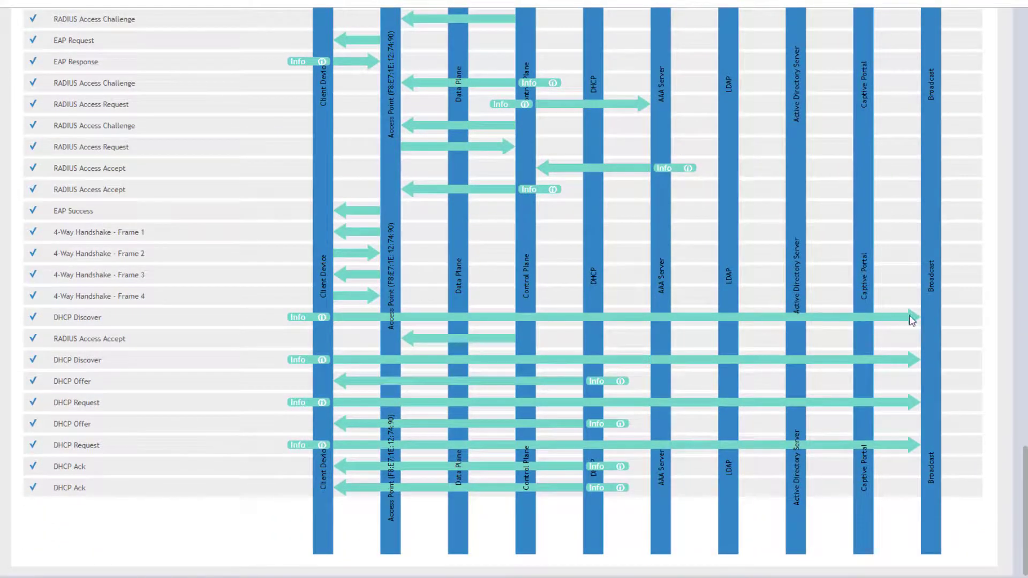
scroll(908, 326, "up", 9)
scroll(798, 358, "down", 9)
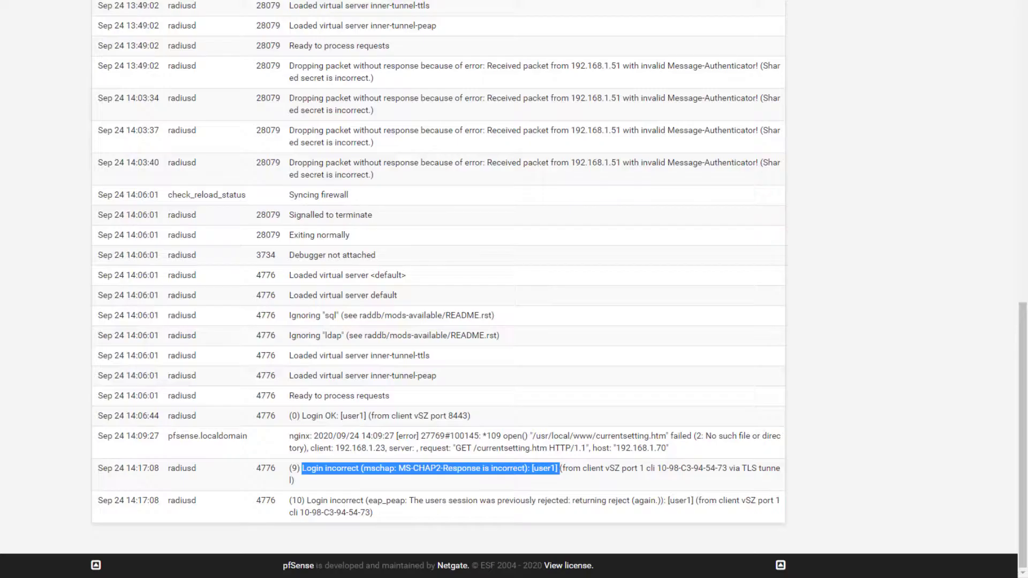
Reload the pfSense log and highlight the two new radiusd Login OK entries from vSZ port 1.
key("F5")
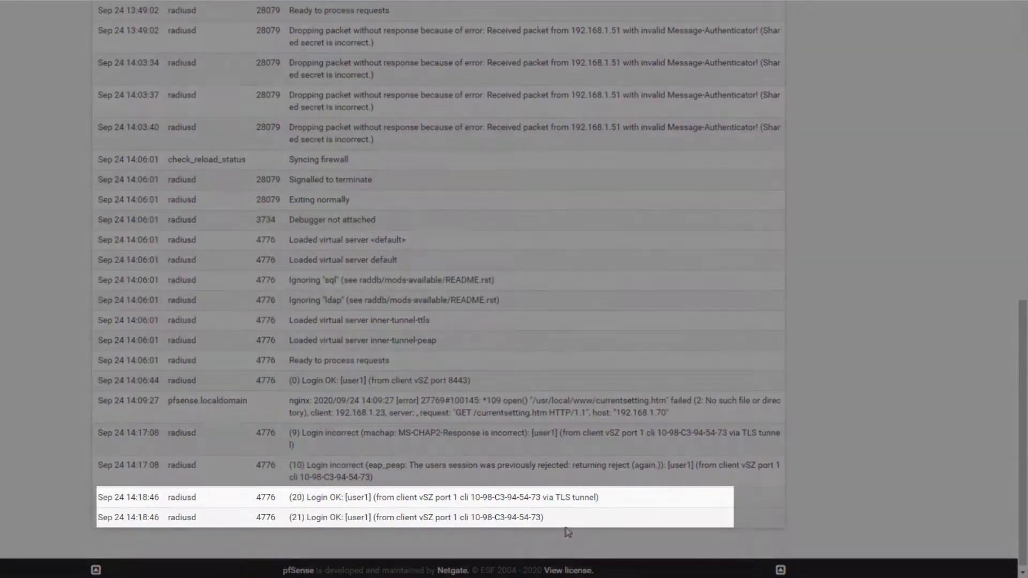
left_click_drag(566, 528, 99, 498)
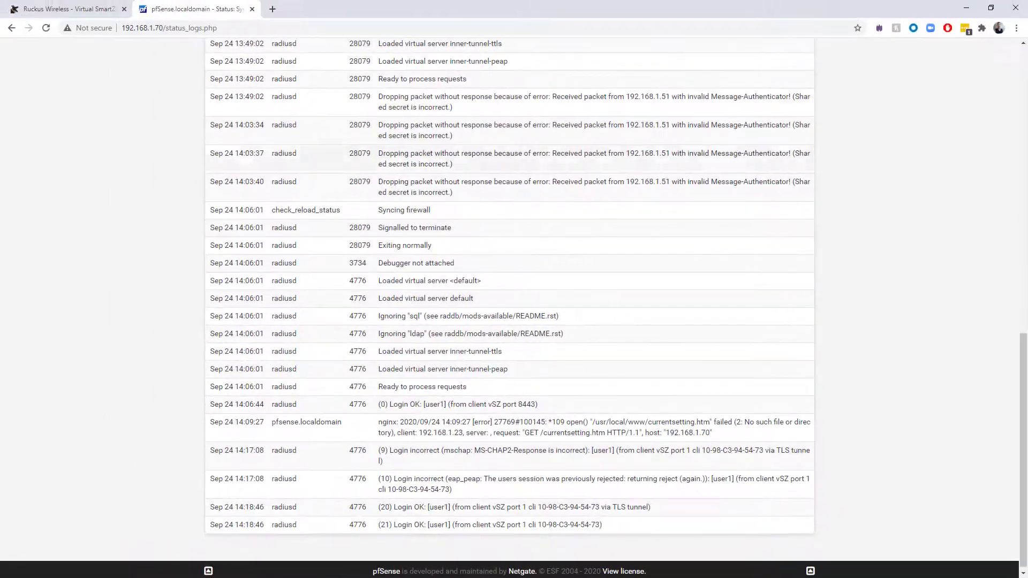
left_click(64, 10)
scroll(579, 303, "up", 6)
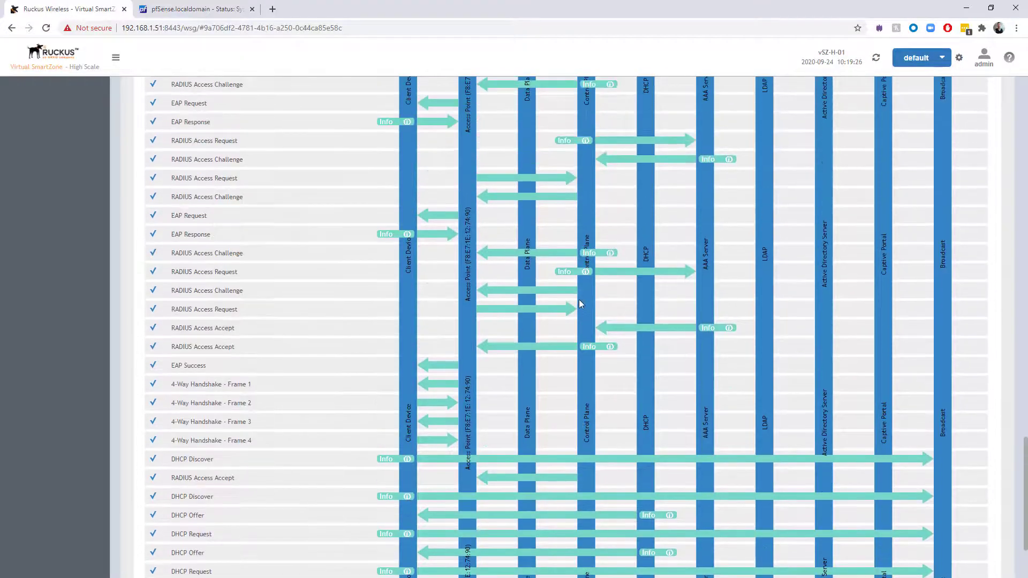
scroll(579, 306, "up", 4)
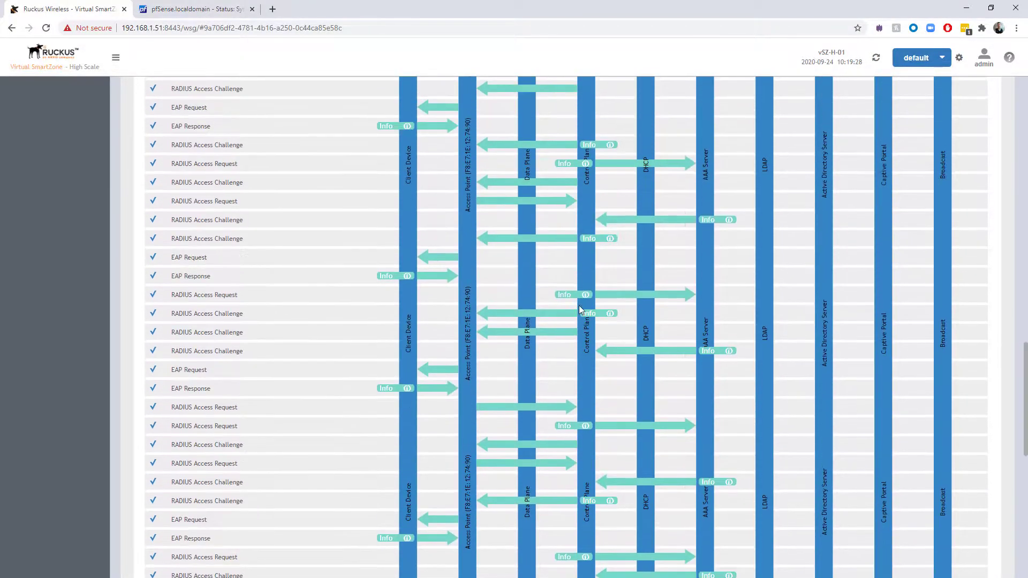
scroll(579, 308, "up", 5)
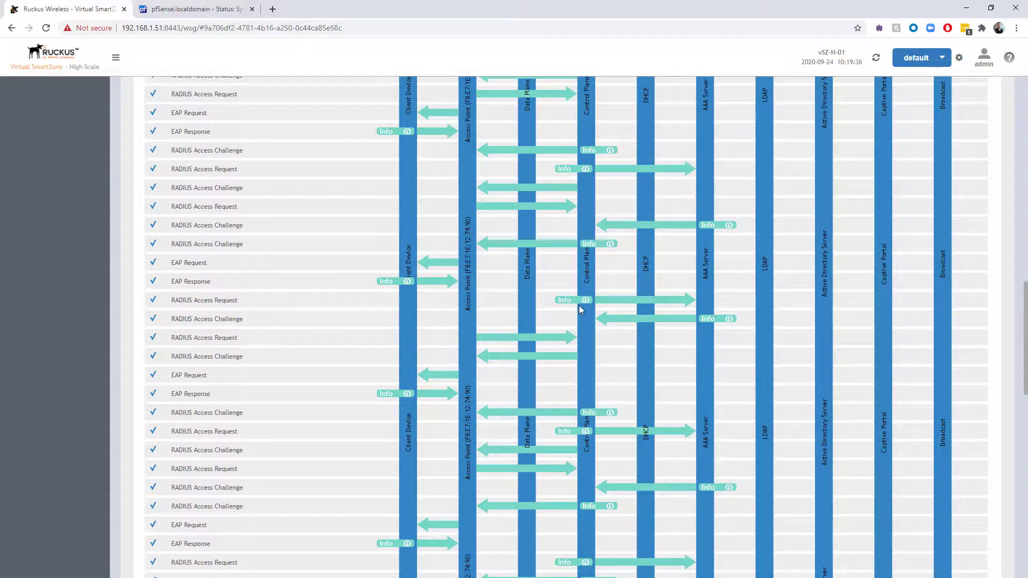
scroll(580, 309, "up", 5)
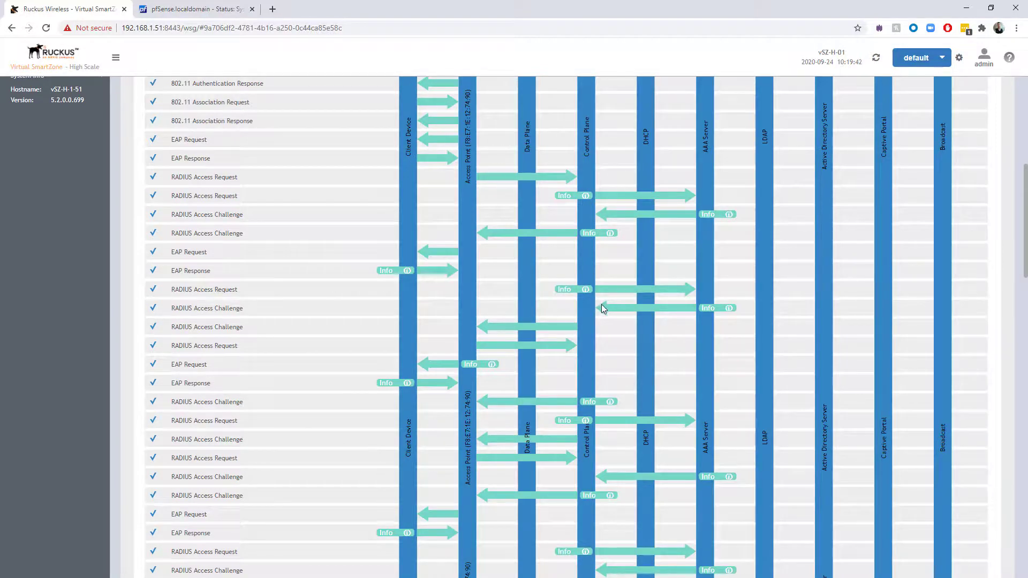
scroll(554, 310, "up", 3)
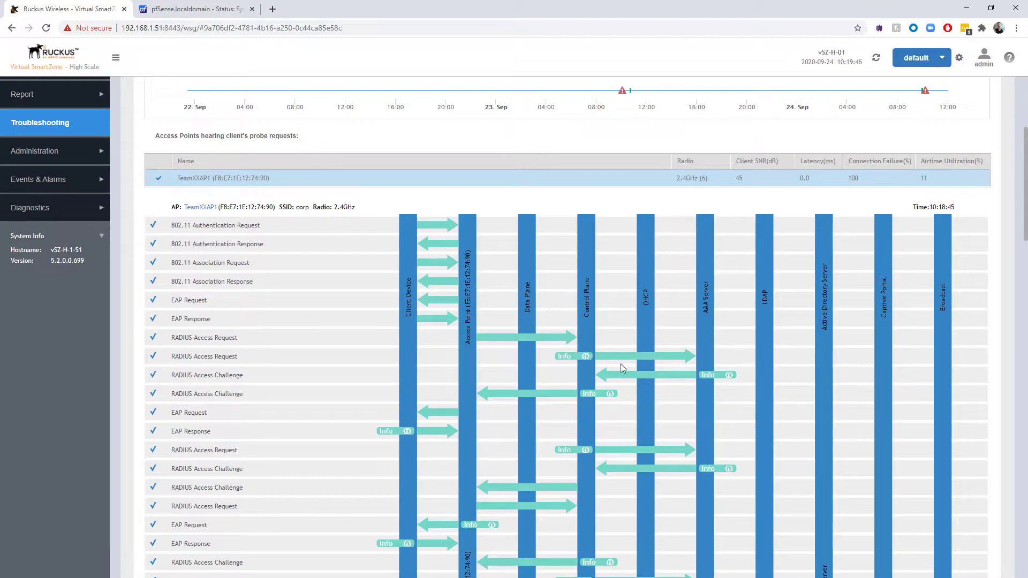
scroll(624, 368, "down", 2)
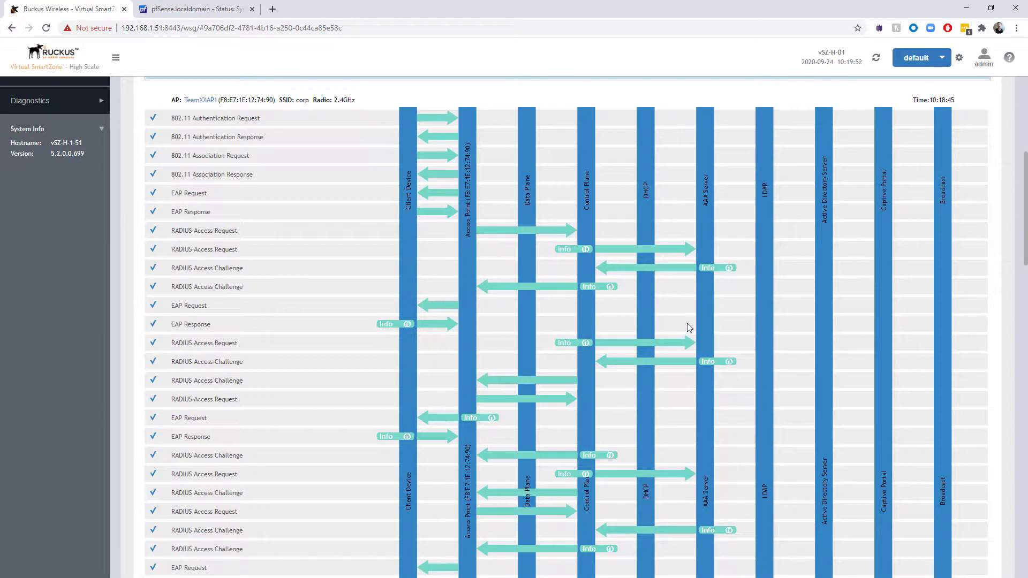
scroll(689, 327, "down", 9)
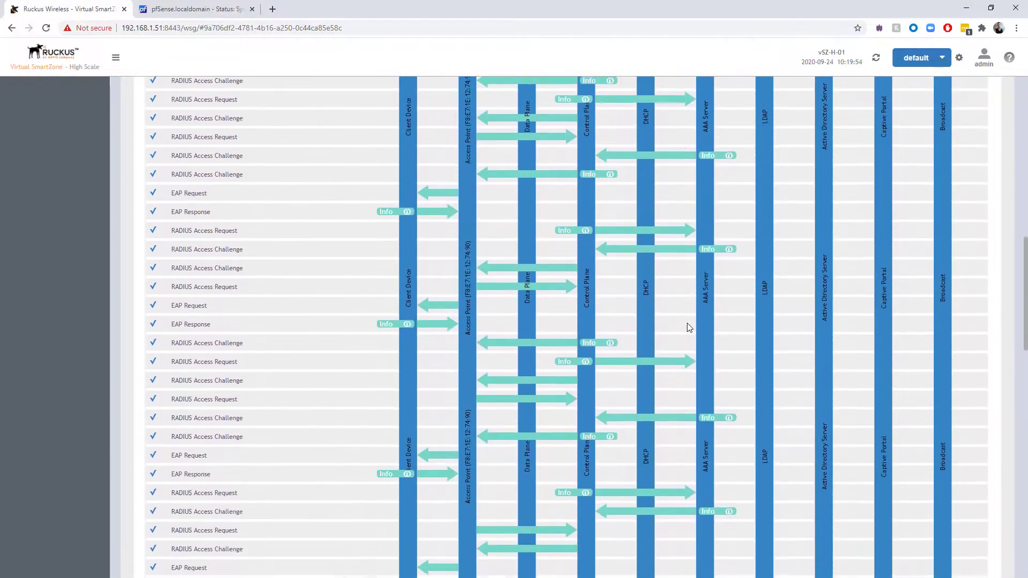
scroll(689, 327, "down", 5)
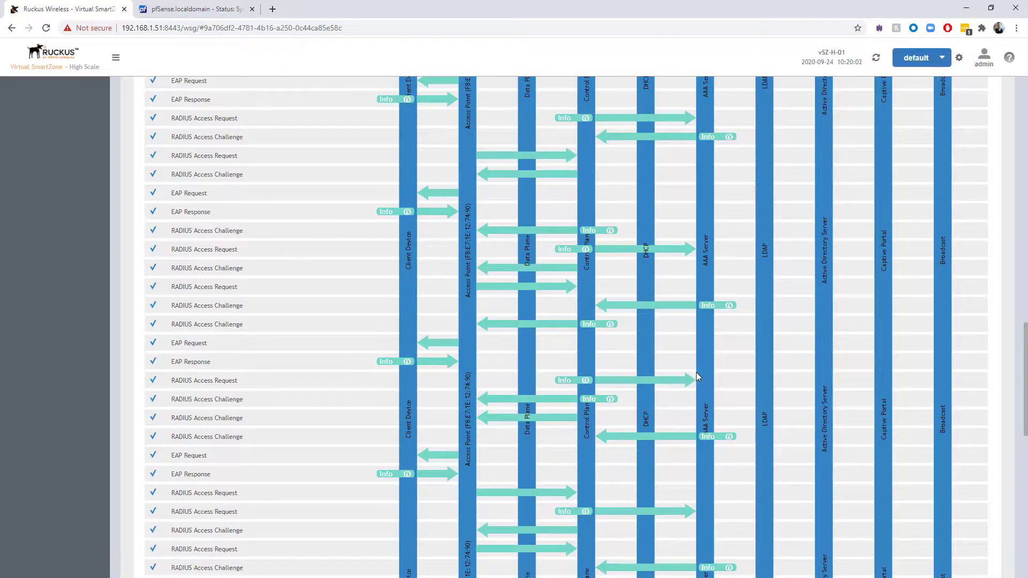
mouse_move(729, 437)
scroll(662, 402, "down", 2)
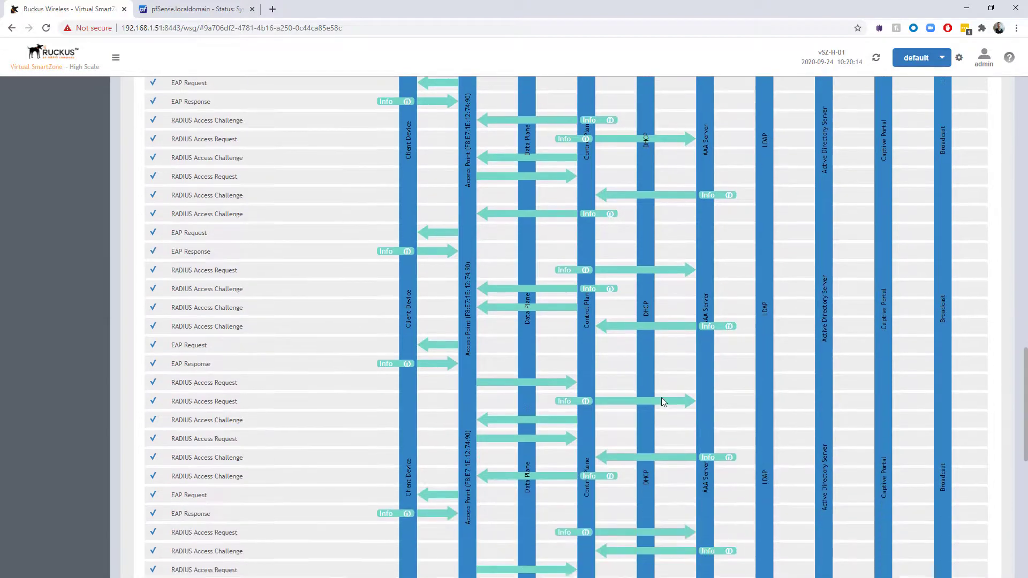
scroll(662, 401, "down", 8)
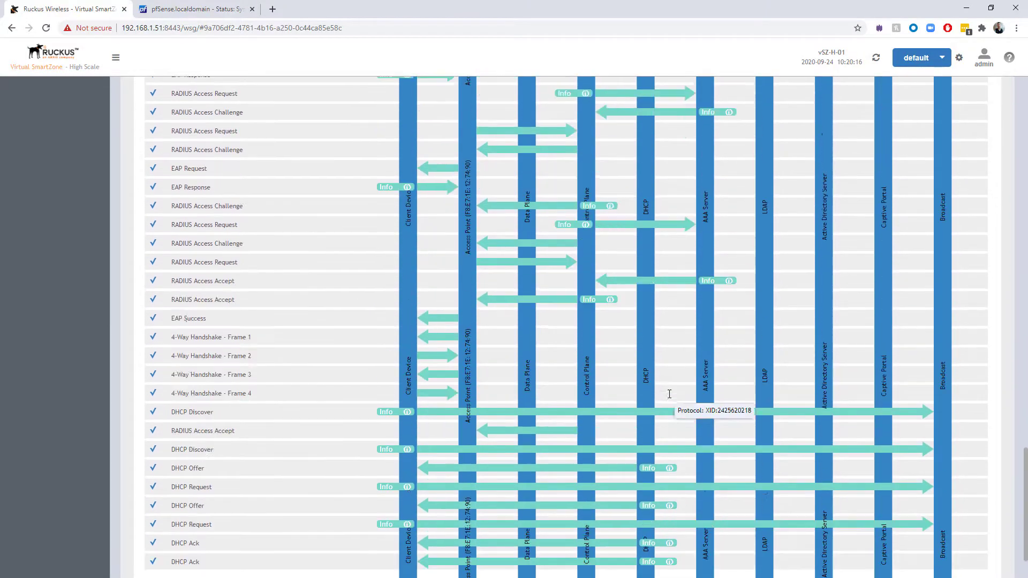
scroll(668, 394, "up", 10)
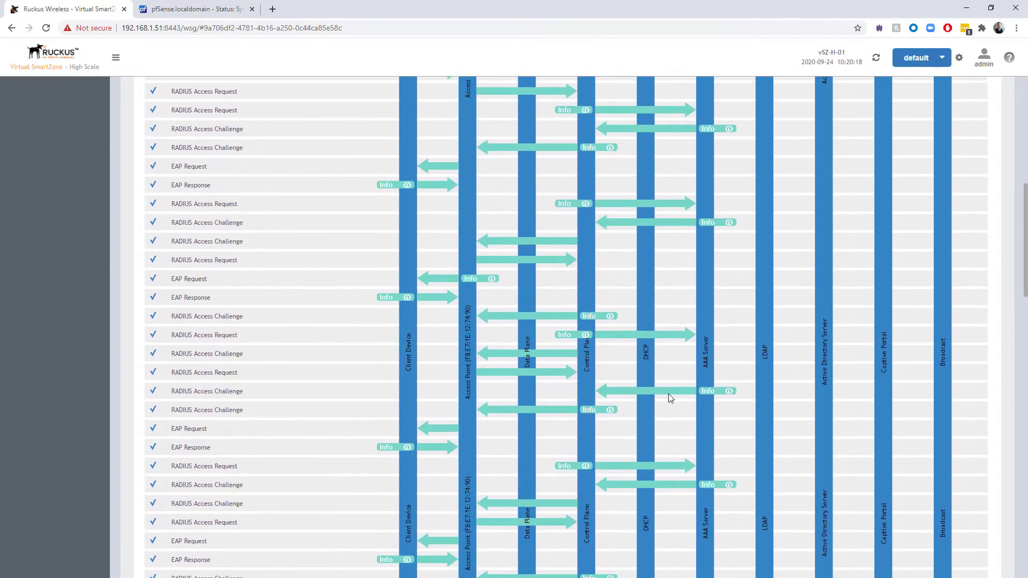
scroll(668, 394, "up", 12)
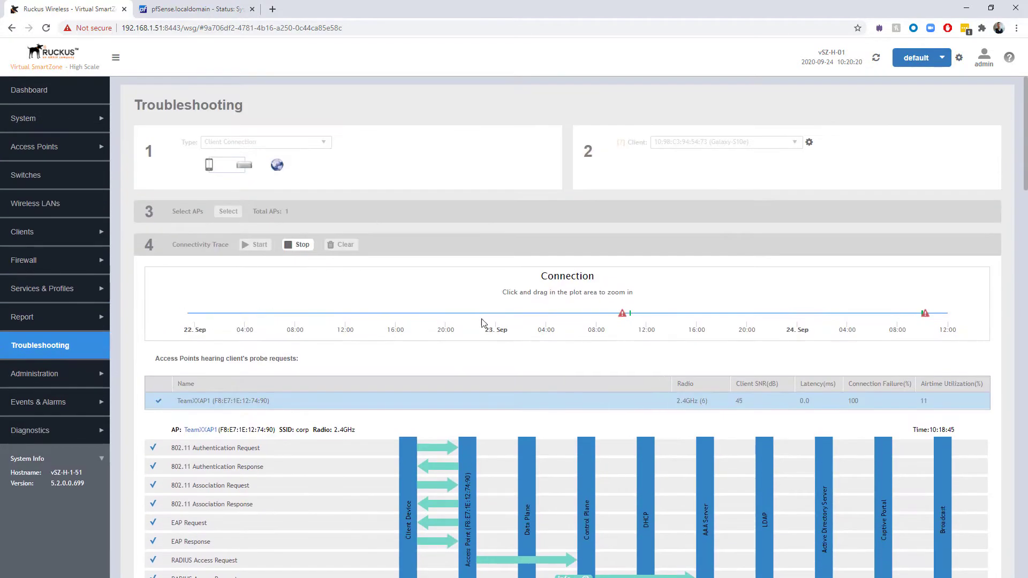